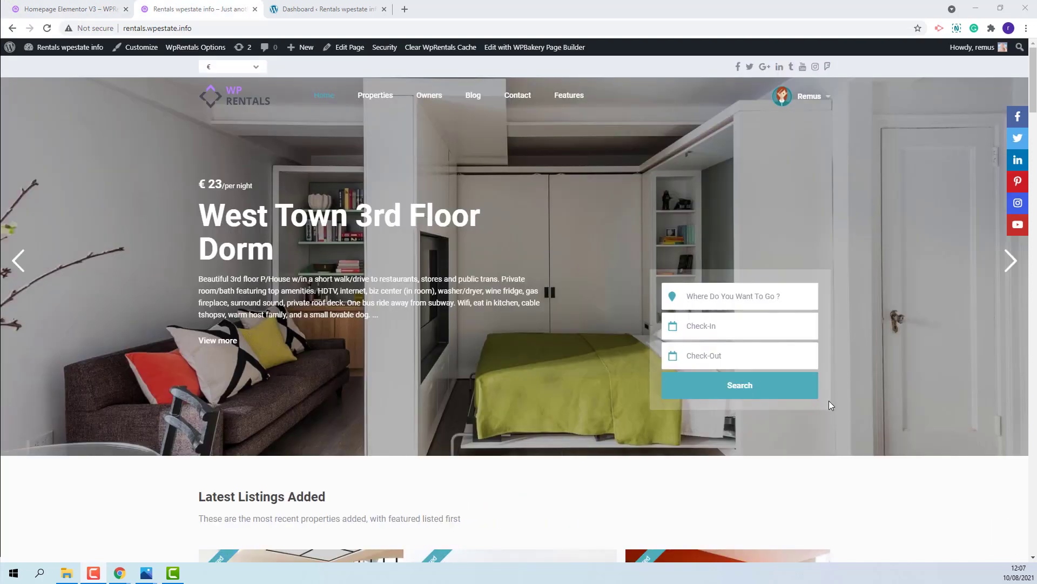
# Search properties from the homepage hero form to reach the half-map Advanced Search results.
pyautogui.click(737, 394)
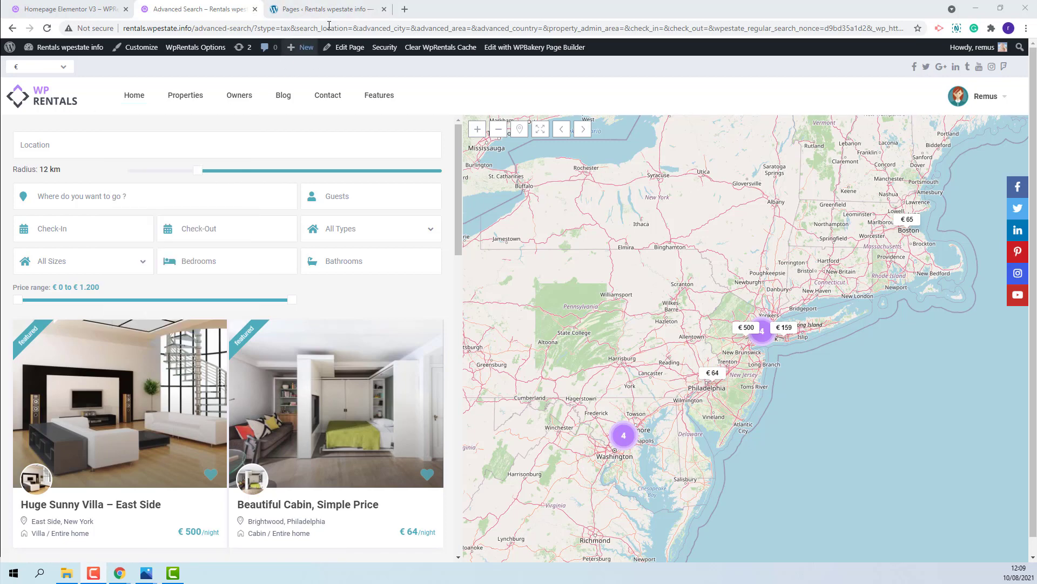
# Open the Advanced Search page's editor from the Pages list, then return to the dashboard tab.
pyautogui.click(318, 9)
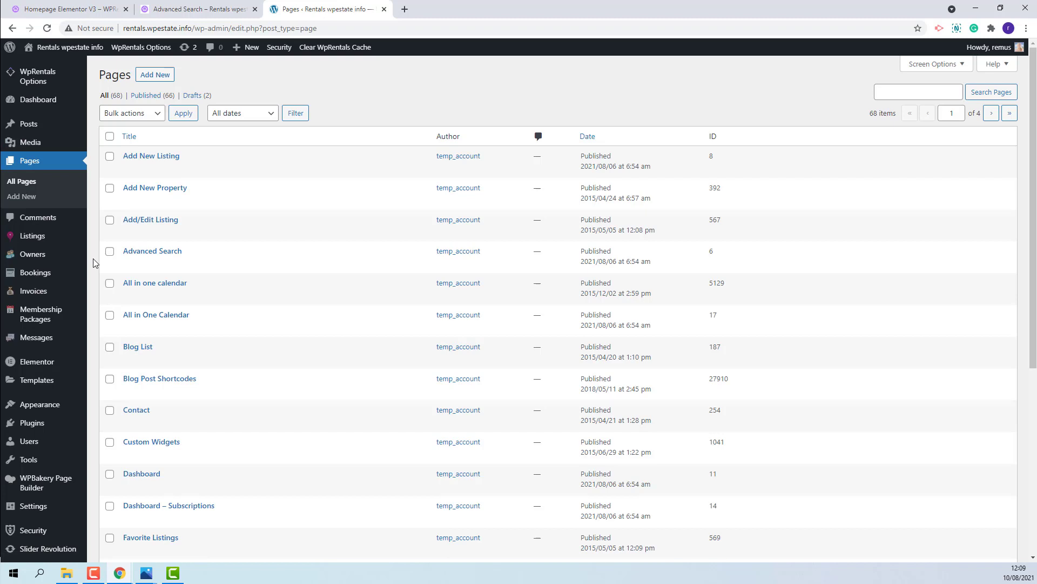
pyautogui.moveTo(152, 252)
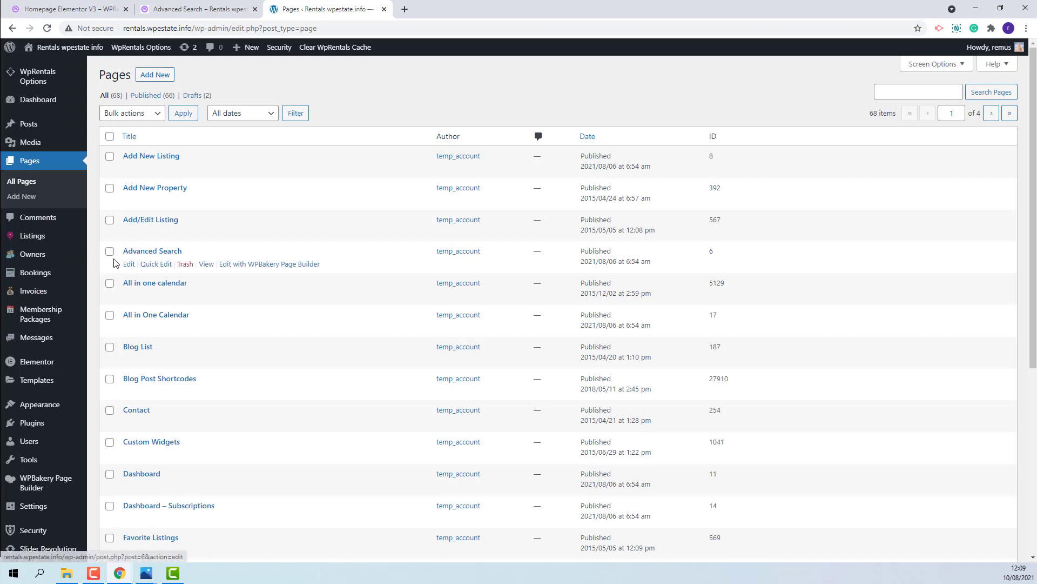
pyautogui.click(128, 264)
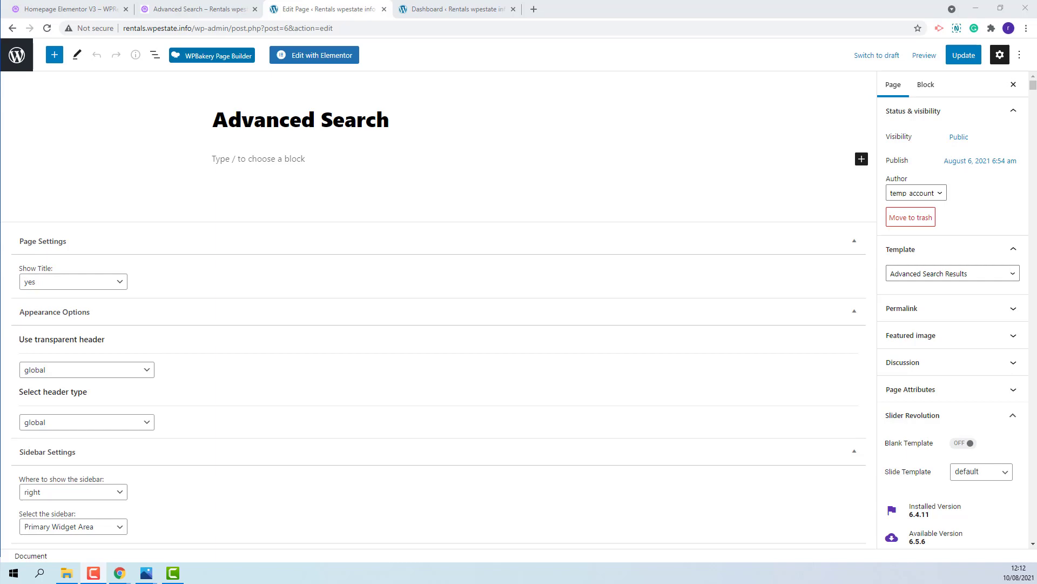
pyautogui.click(450, 8)
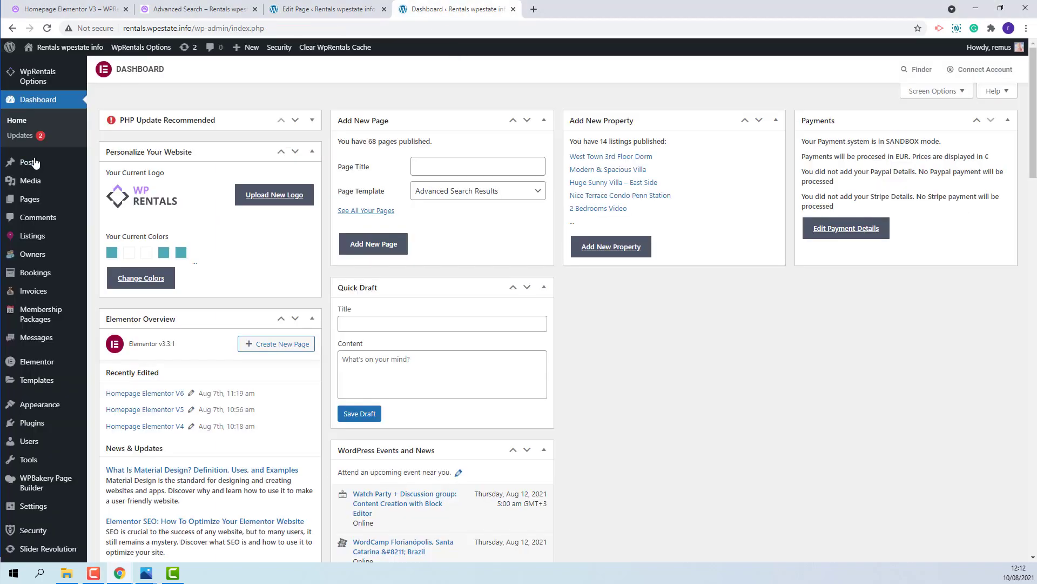
# In WpRentals Options > General > Appearance, set Advanced Search listing type to standard and save.
pyautogui.moveTo(38, 77)
pyautogui.click(111, 88)
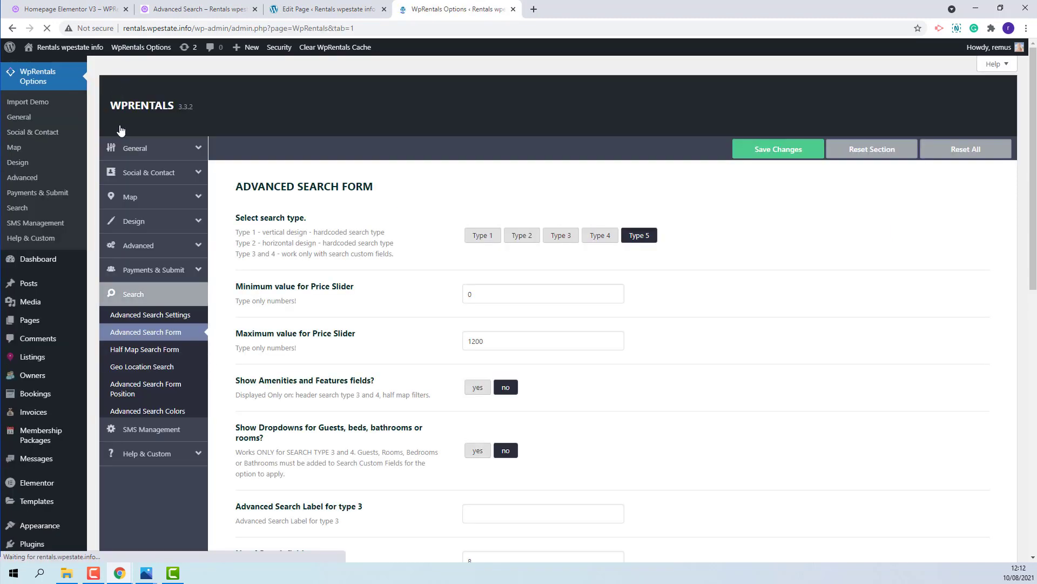
pyautogui.click(119, 189)
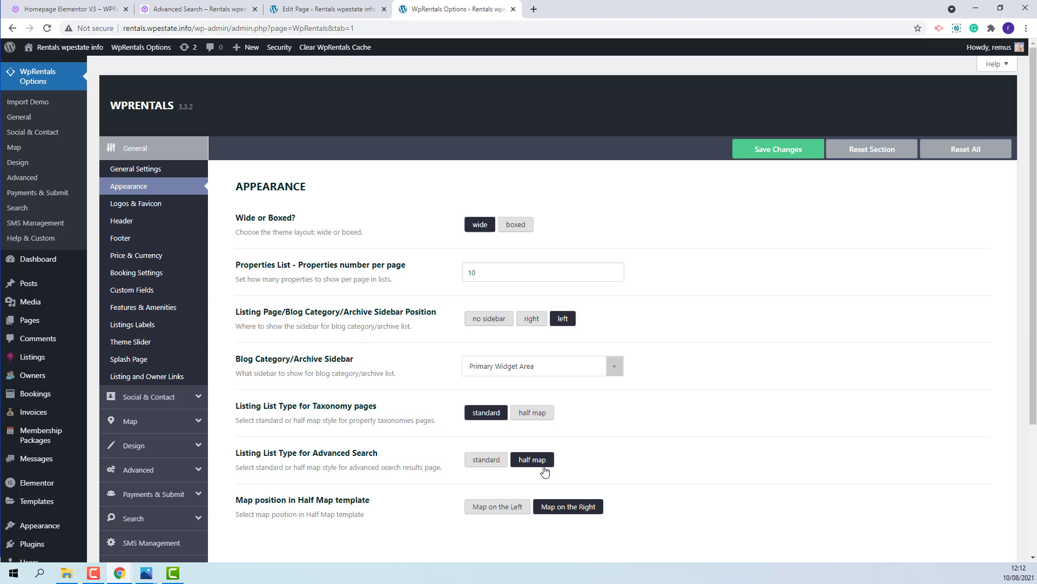
pyautogui.click(483, 463)
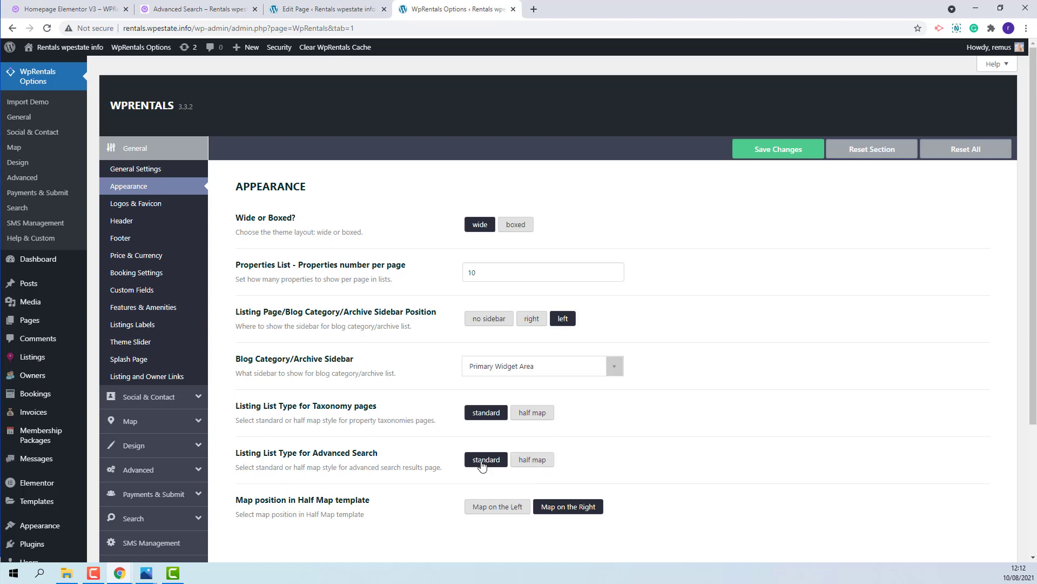
pyautogui.click(762, 154)
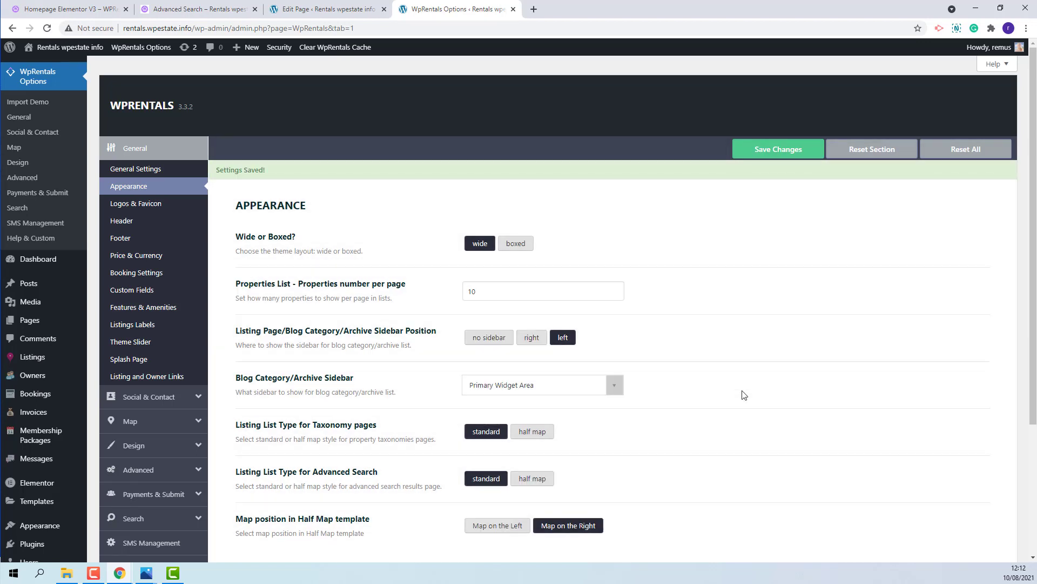
# Reload the Advanced Search results tab to see the standard layout with map header.
pyautogui.hotkey('ctrl', '2')
pyautogui.press('F5')
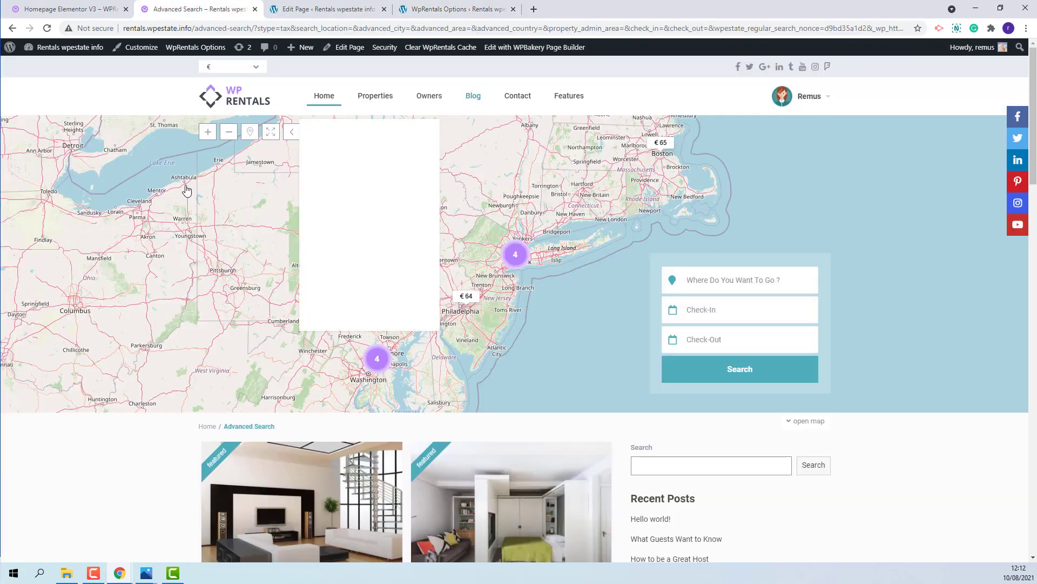
pyautogui.scroll(-5, 565, 337)
pyautogui.scroll(-3, 564, 336)
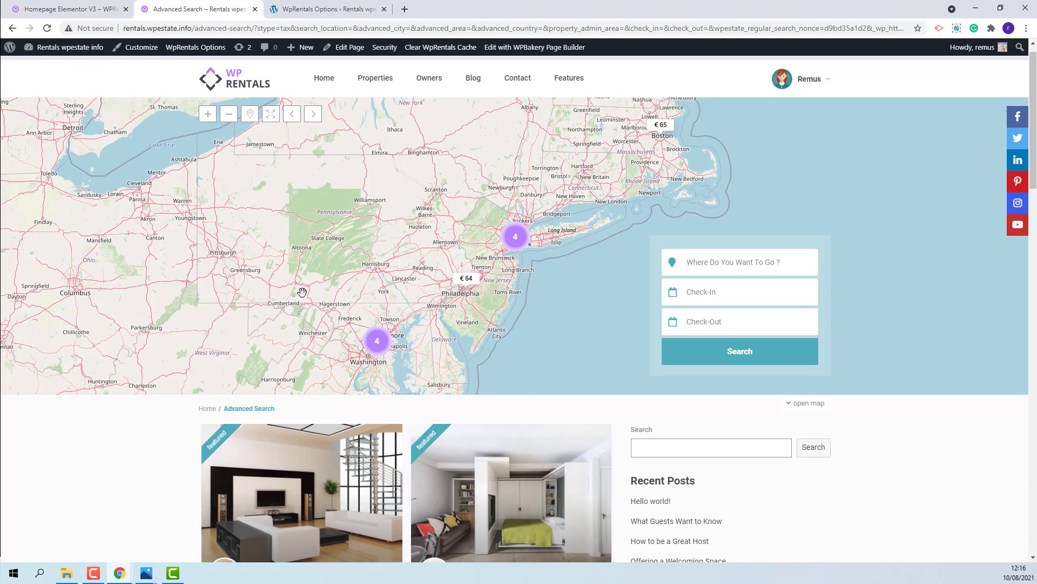
pyautogui.scroll(-3, 302, 292)
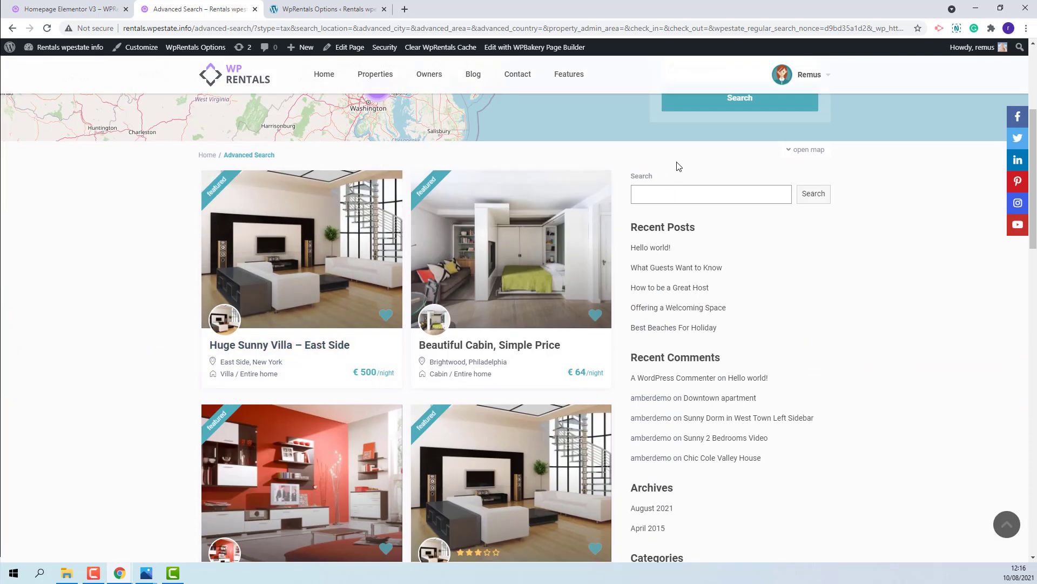
# Open the Advanced Search page editor in a new tab and set header type to none.
pyautogui.rightClick(343, 53)
pyautogui.click(389, 62)
pyautogui.click(325, 9)
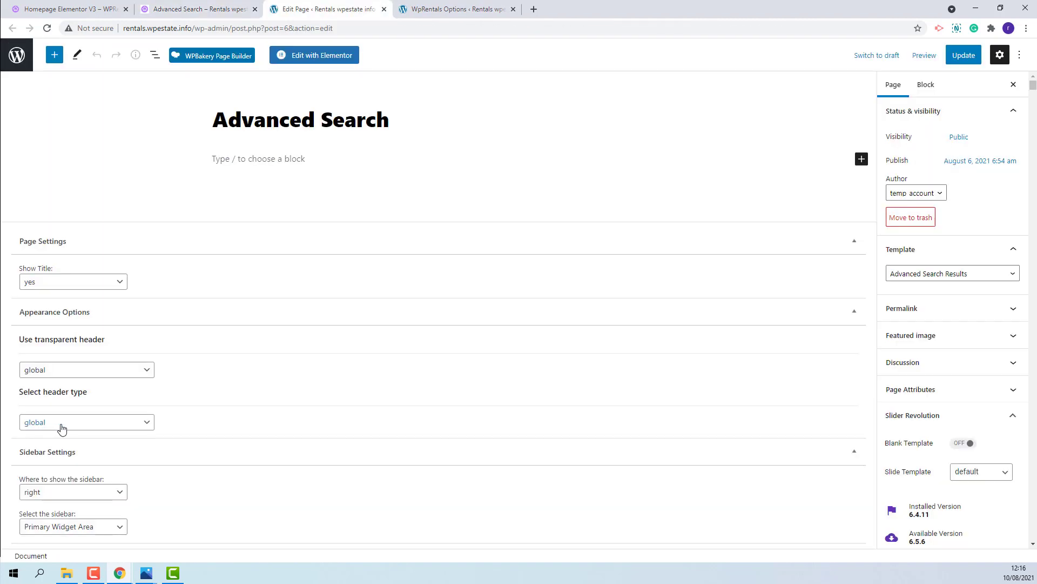
pyautogui.click(103, 424)
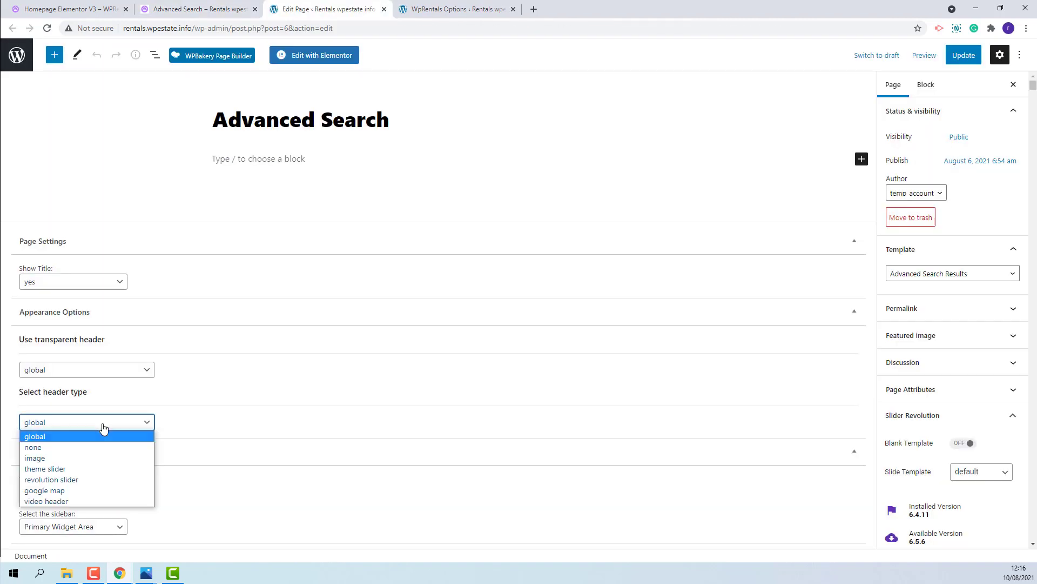
pyautogui.click(84, 448)
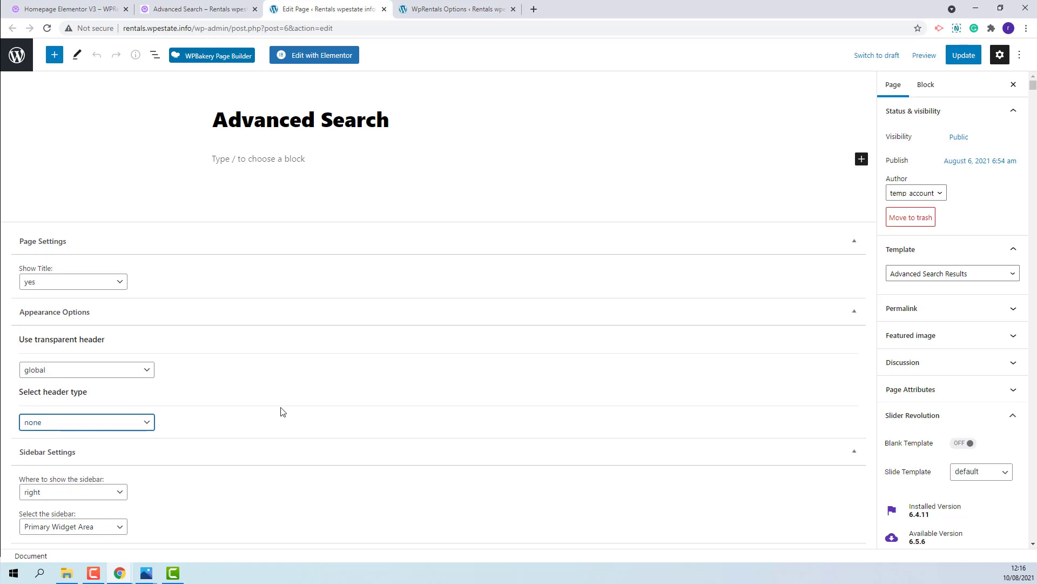
# Set the sidebar to none, update the page, and view the full-width results.
pyautogui.click(65, 493)
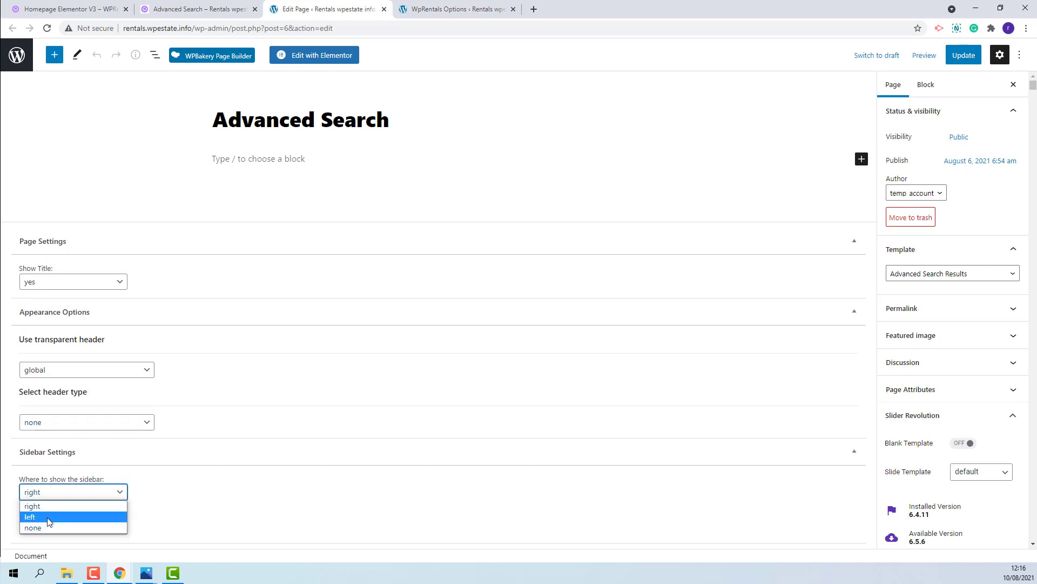
pyautogui.click(48, 527)
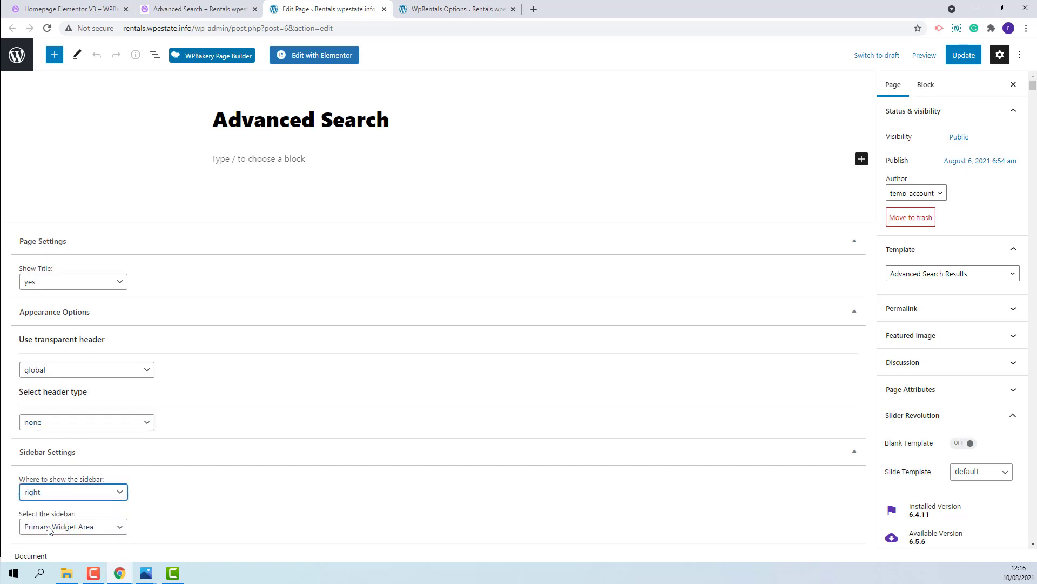
pyautogui.click(959, 56)
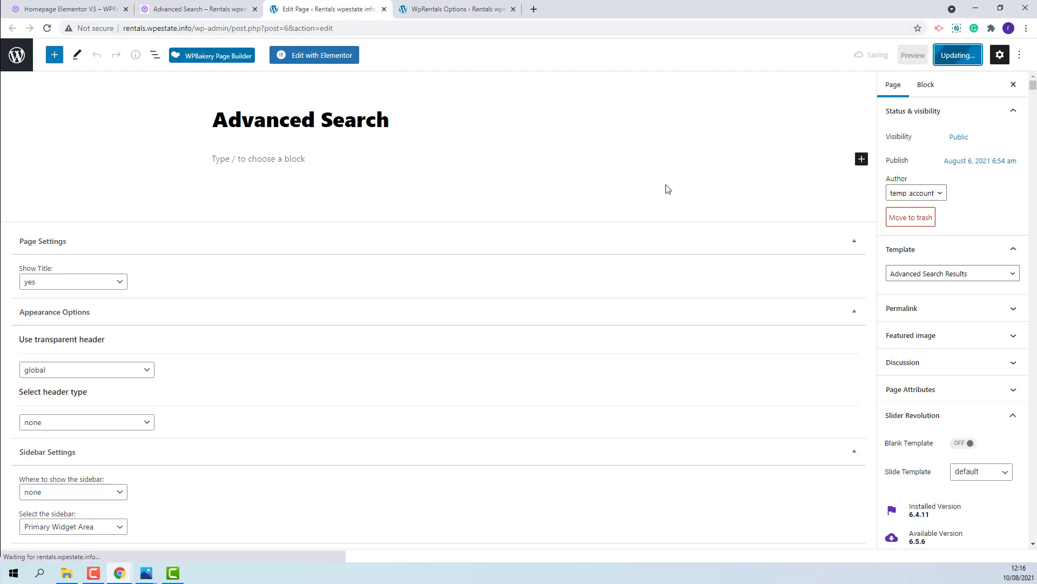
pyautogui.click(199, 9)
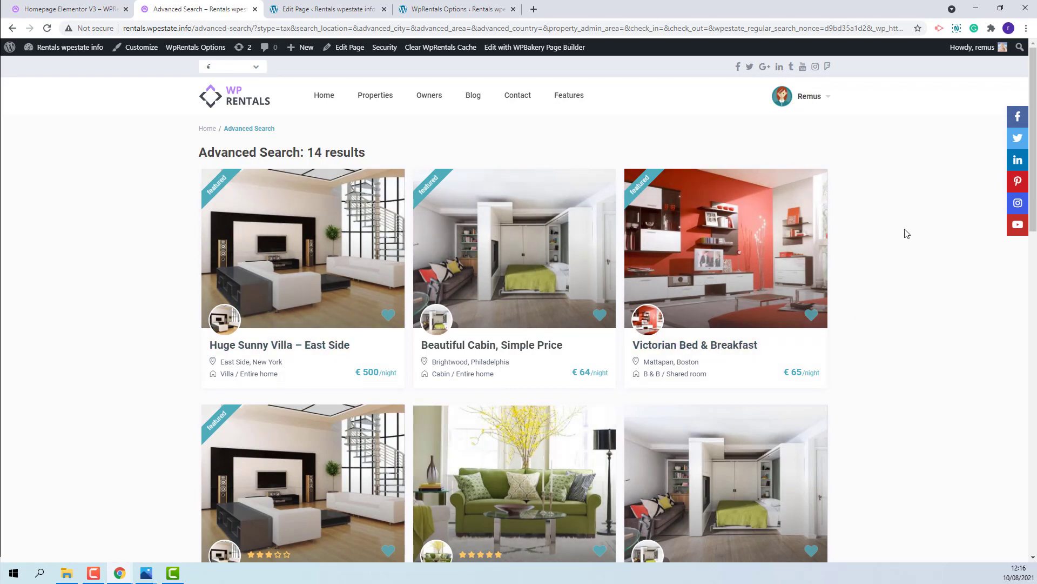
pyautogui.scroll(-3, 884, 348)
# Set Advanced Search back to half map in Appearance, save, and view listings beside the map around Baltimore.
pyautogui.click(458, 9)
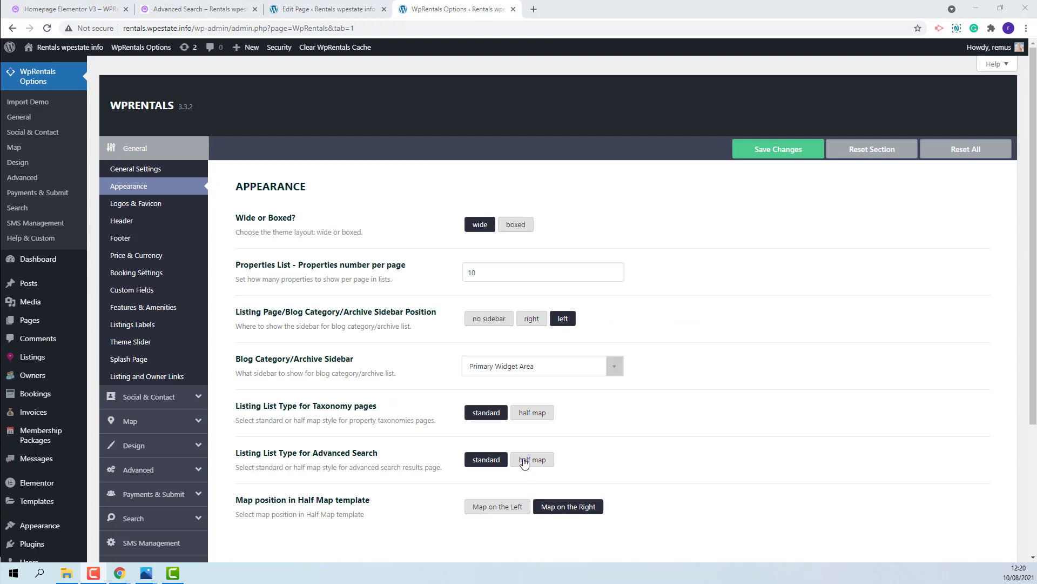
pyautogui.click(547, 461)
pyautogui.click(752, 154)
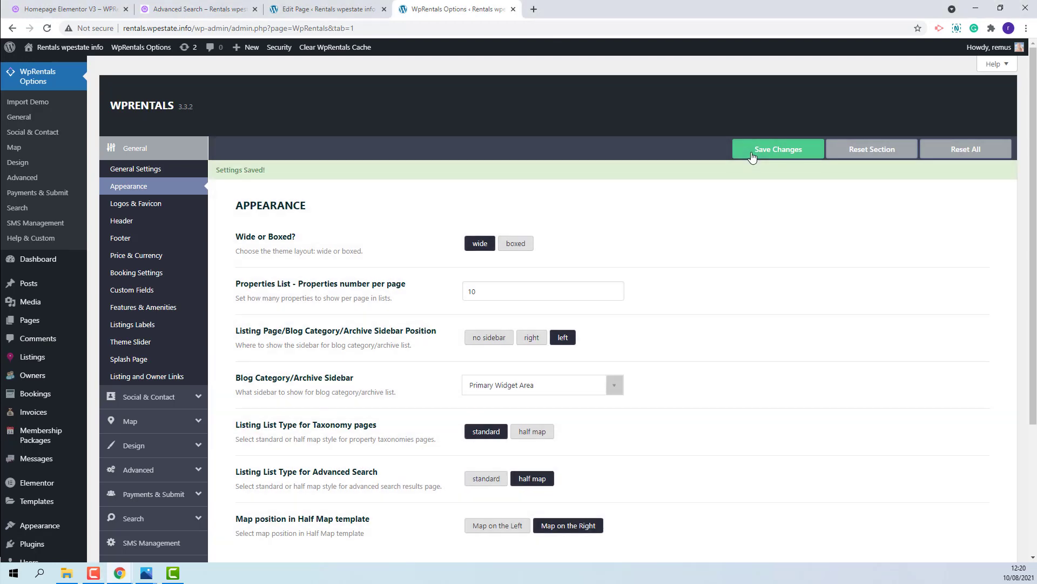
pyautogui.click(199, 9)
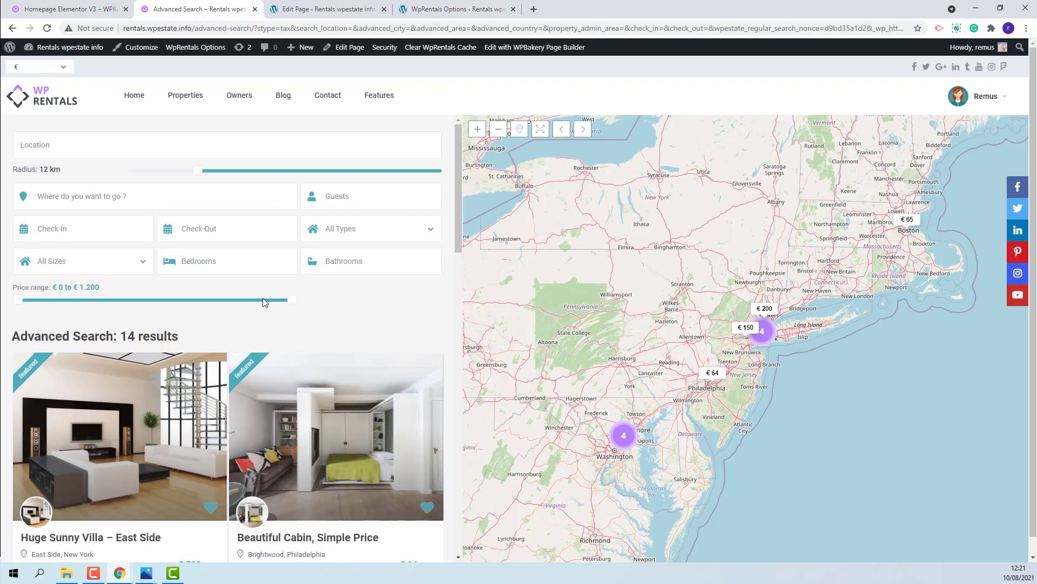
pyautogui.scroll(-5, 357, 325)
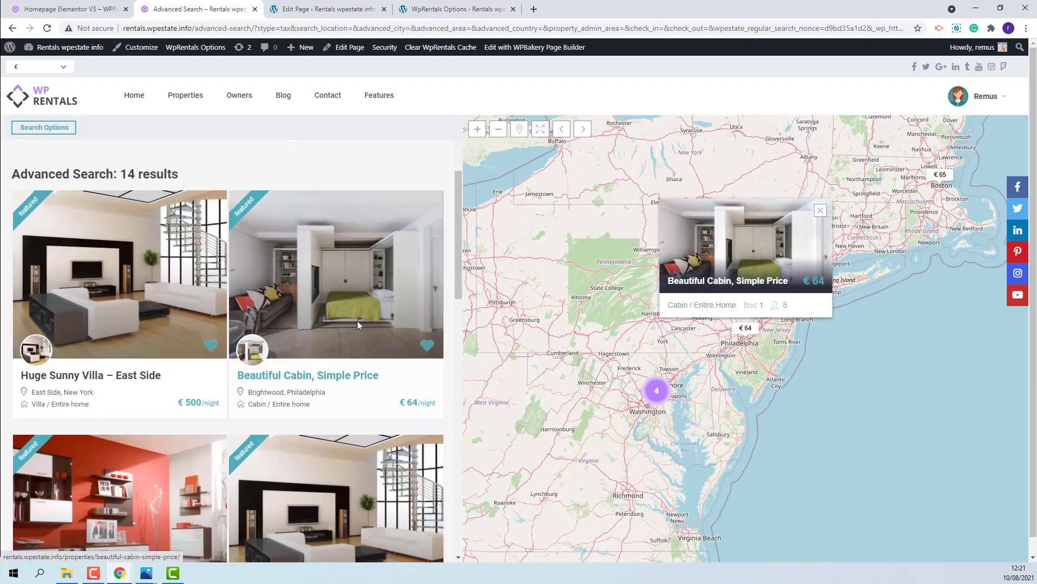
pyautogui.scroll(-3, 357, 325)
pyautogui.scroll(-3, 358, 324)
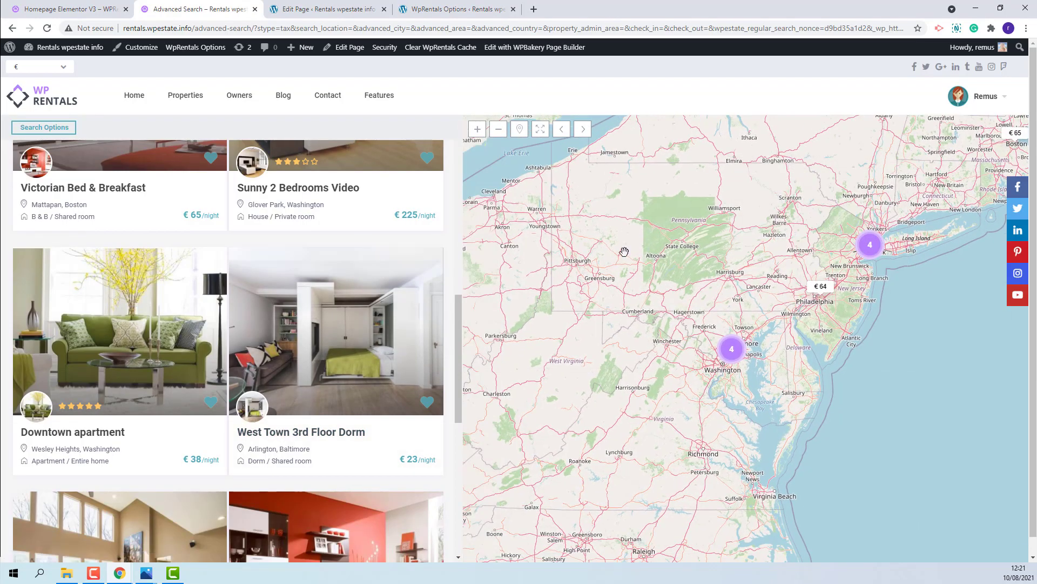
pyautogui.scroll(5, 704, 306)
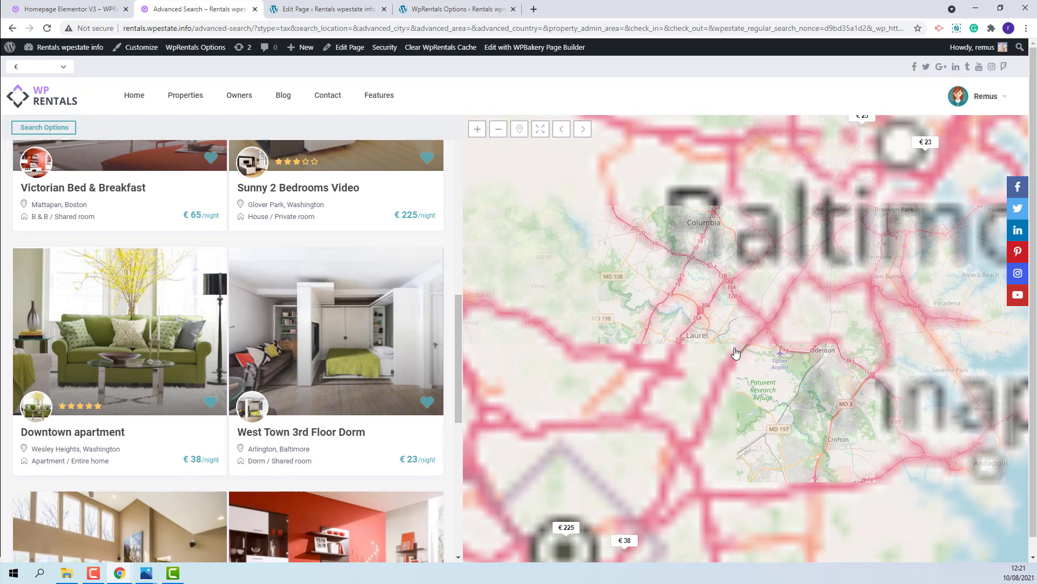
pyautogui.moveTo(736, 353); pyautogui.dragTo(532, 274)
pyautogui.scroll(-2, 531, 274)
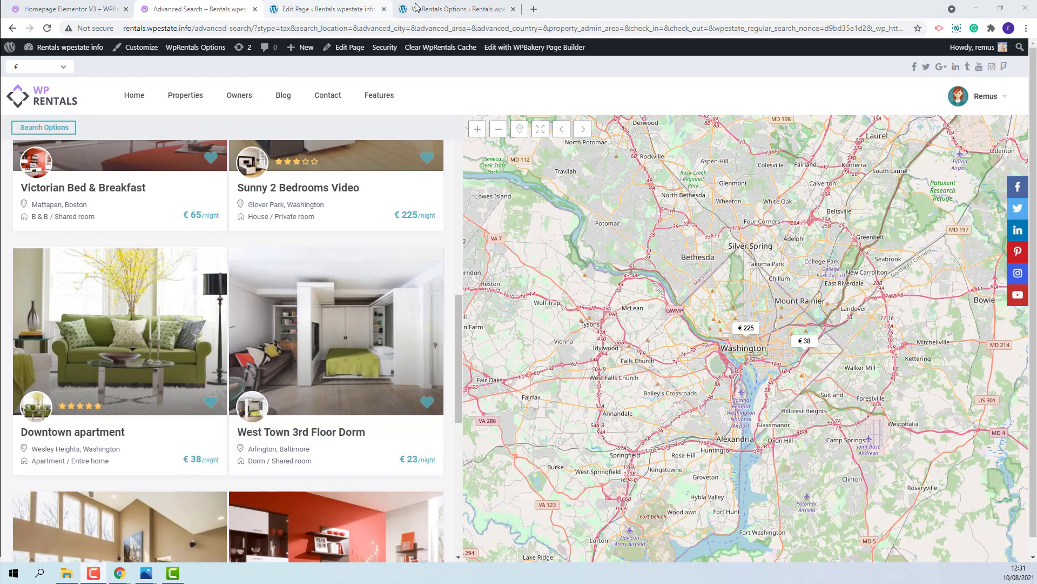
# Choose 'Map on the Left' for the half-map layout, save, and confirm it on the results page.
pyautogui.click(454, 10)
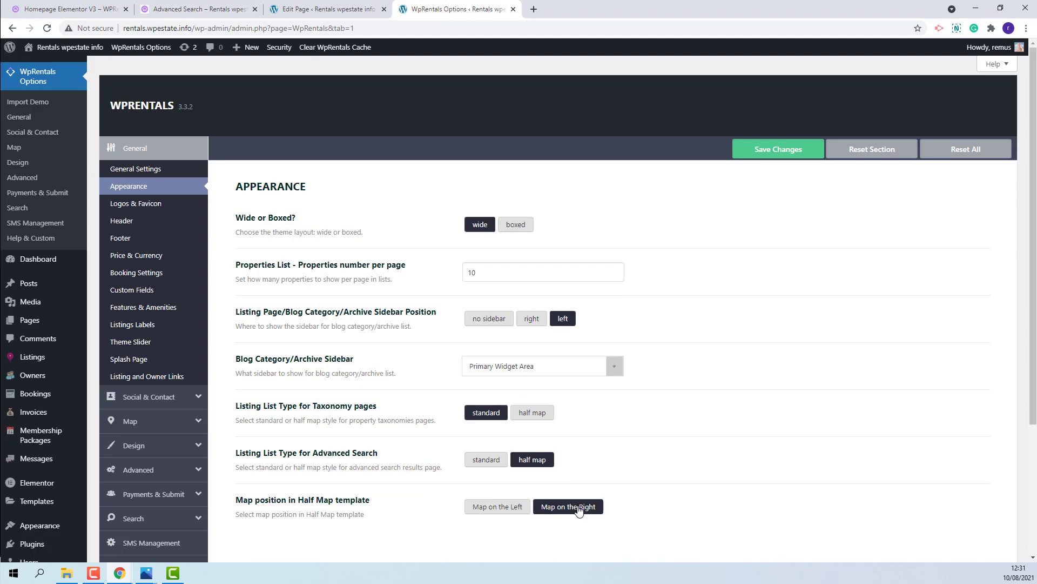
pyautogui.click(492, 509)
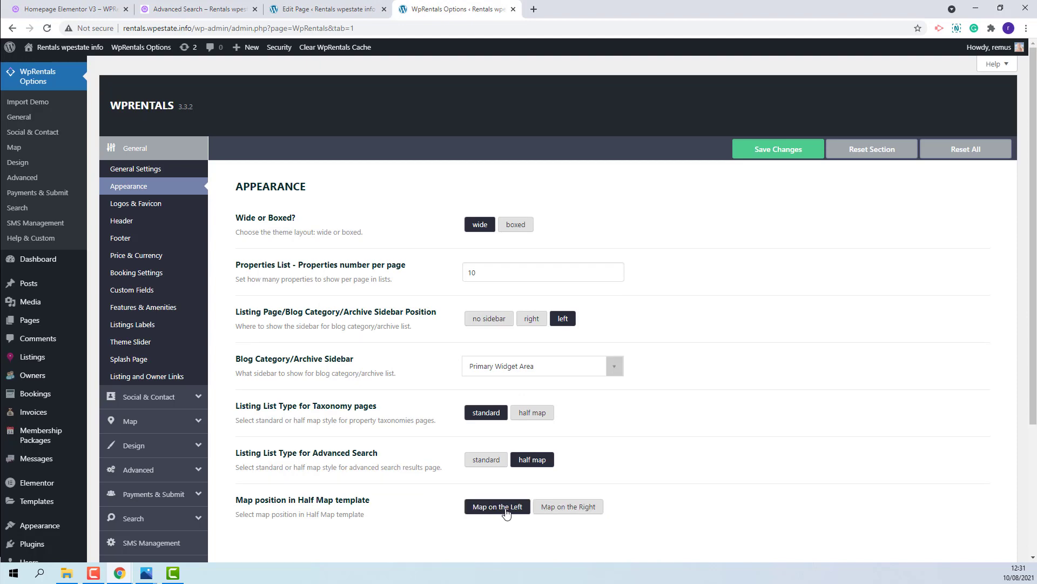
pyautogui.click(776, 149)
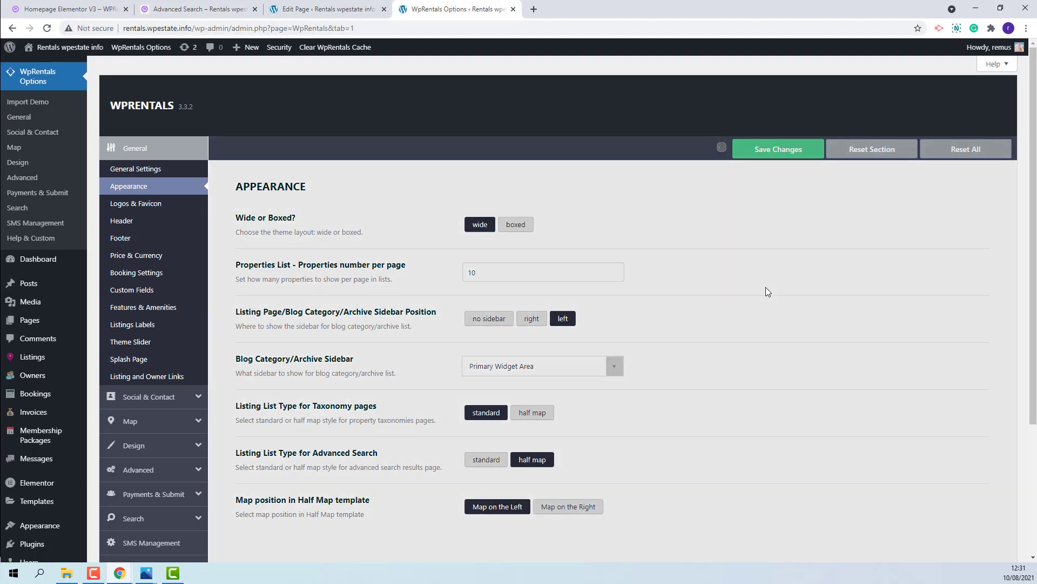
pyautogui.click(199, 9)
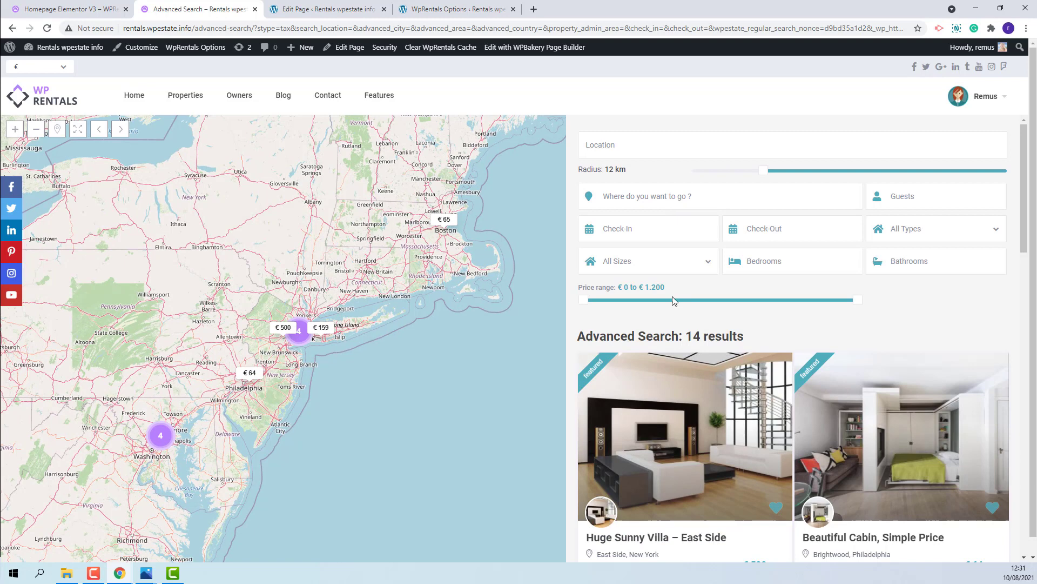
pyautogui.hotkey('ctrl', '4')
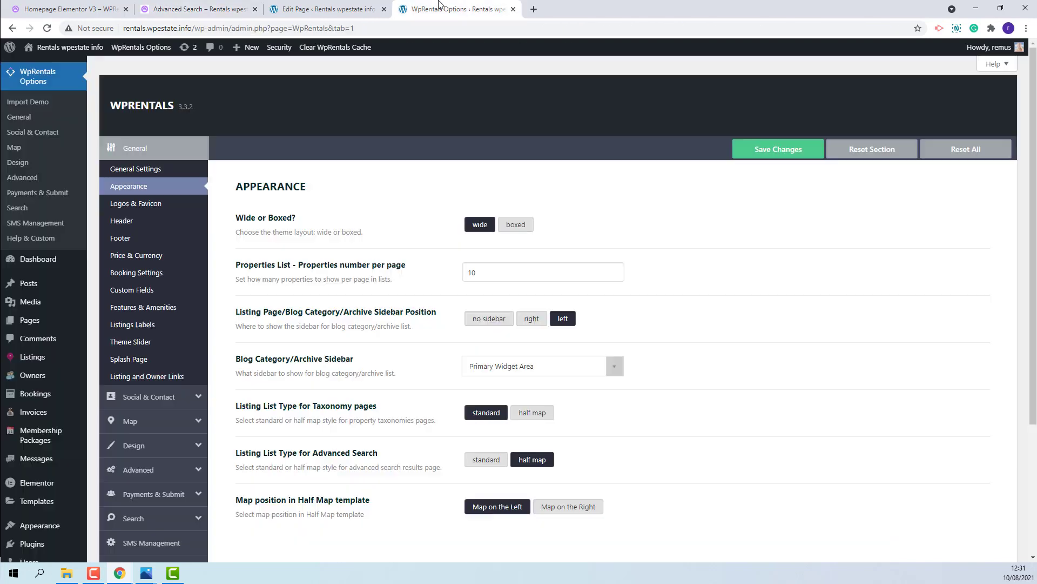
# In Search > Half Map Search Form, raise No of Search fields from 9 to 10, save, and clear the WpRentals cache.
pyautogui.click(139, 503)
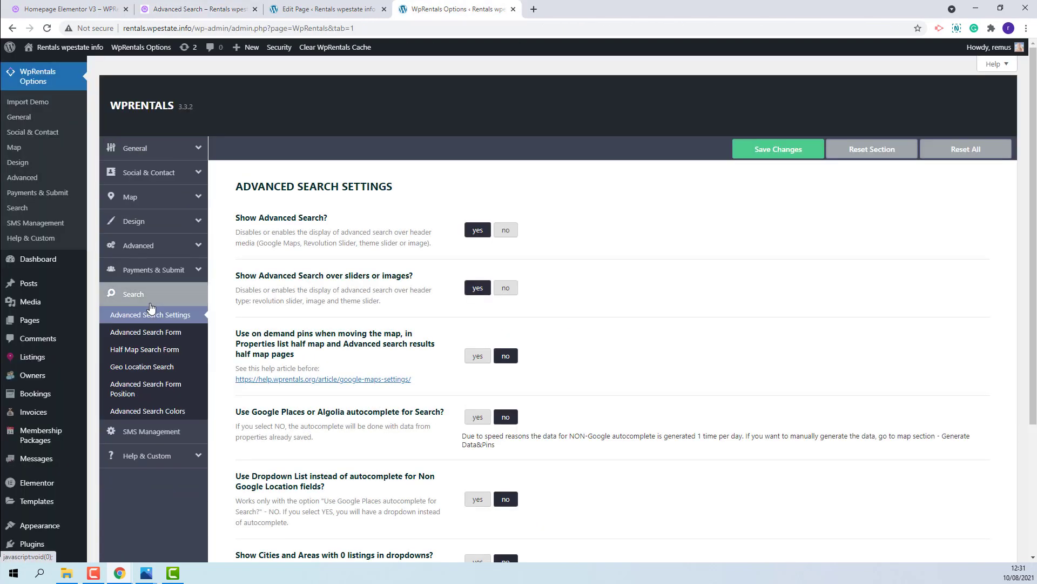
pyautogui.click(144, 350)
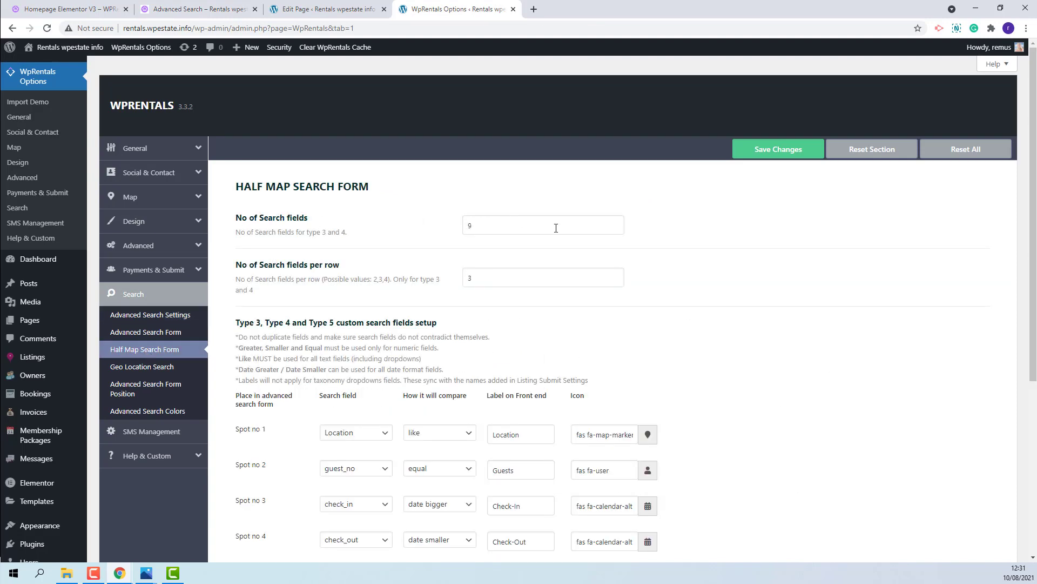
pyautogui.doubleClick(470, 277)
pyautogui.click(468, 283)
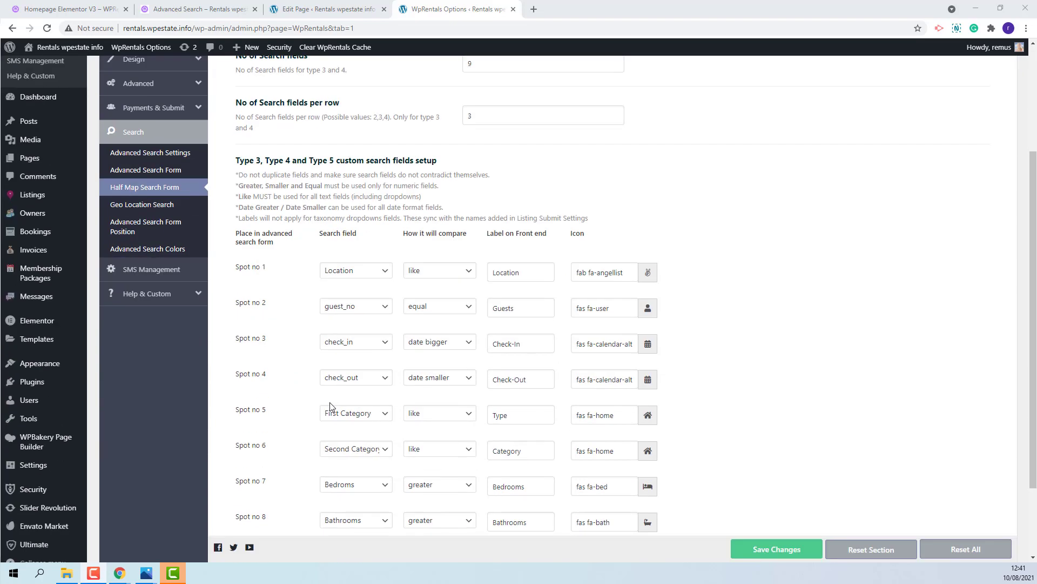
pyautogui.scroll(-3, 331, 405)
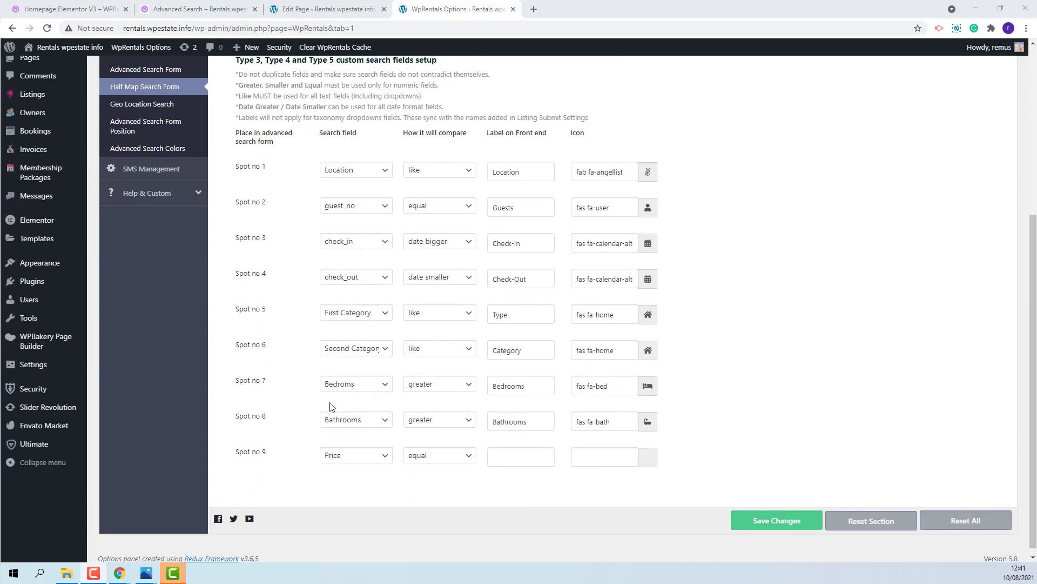
pyautogui.scroll(2, 336, 410)
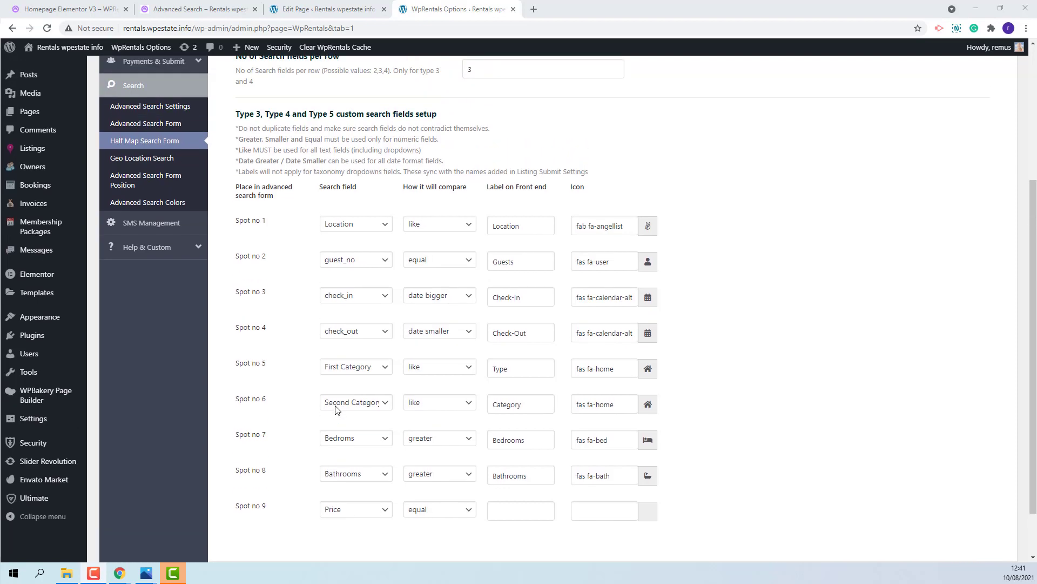
pyautogui.scroll(5, 336, 409)
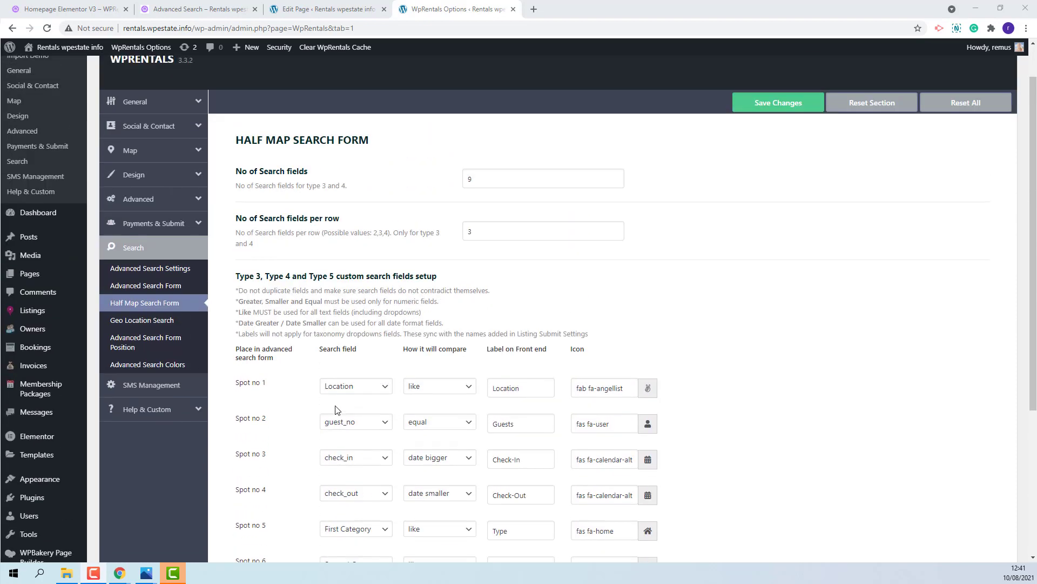
pyautogui.moveTo(484, 181); pyautogui.dragTo(452, 185)
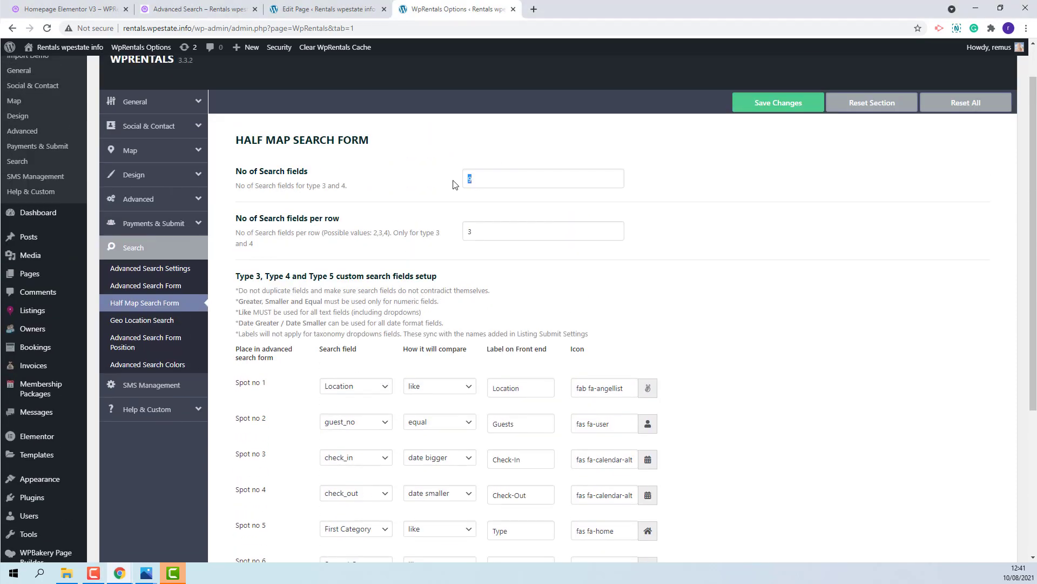
pyautogui.write('10')
pyautogui.click(778, 102)
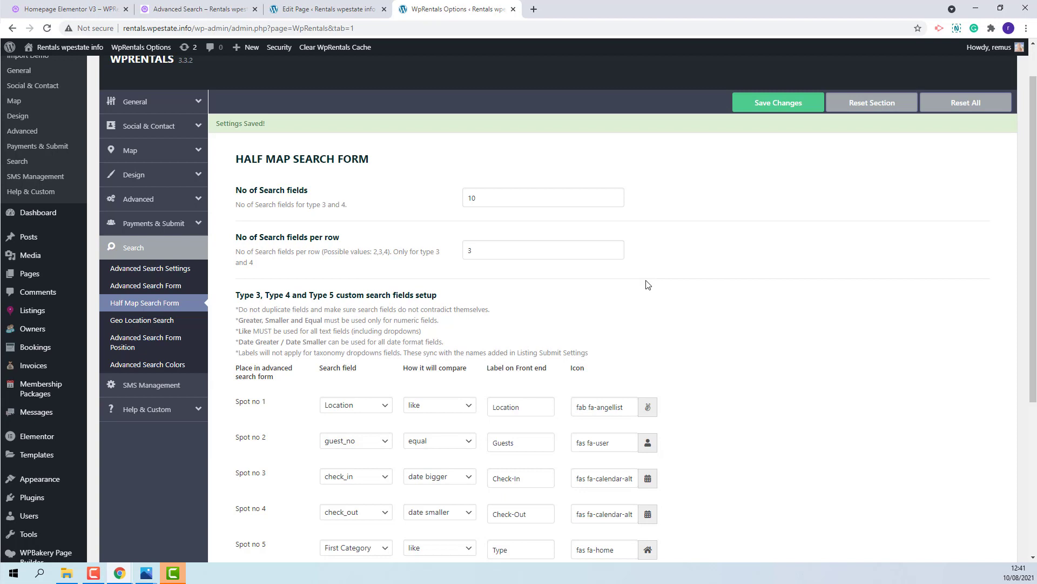
pyautogui.click(333, 47)
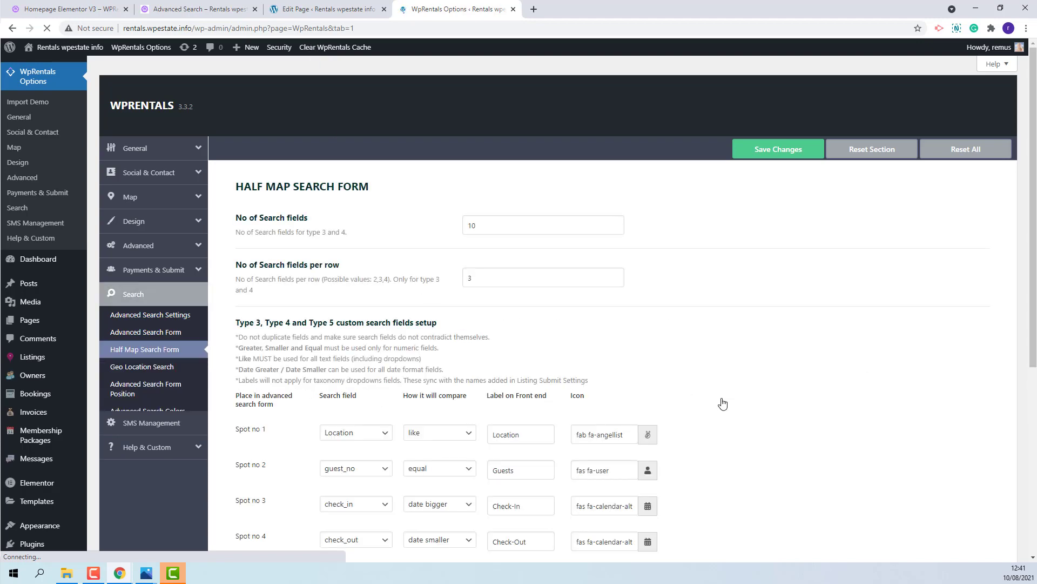
pyautogui.scroll(-5, 732, 394)
pyautogui.scroll(-1, 732, 394)
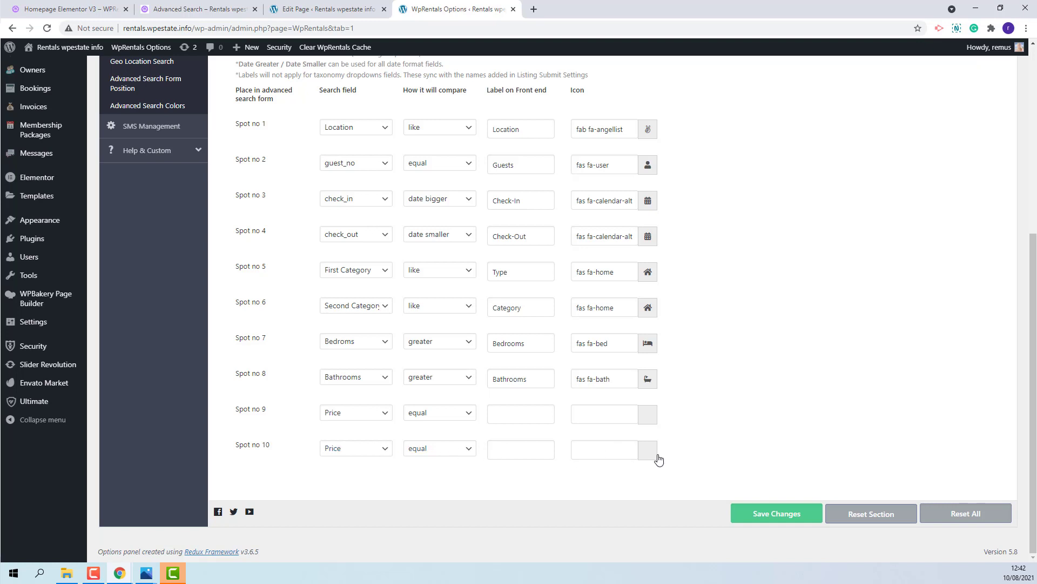
# Set spot 10 to the State field compared with 'like'.
pyautogui.click(357, 448)
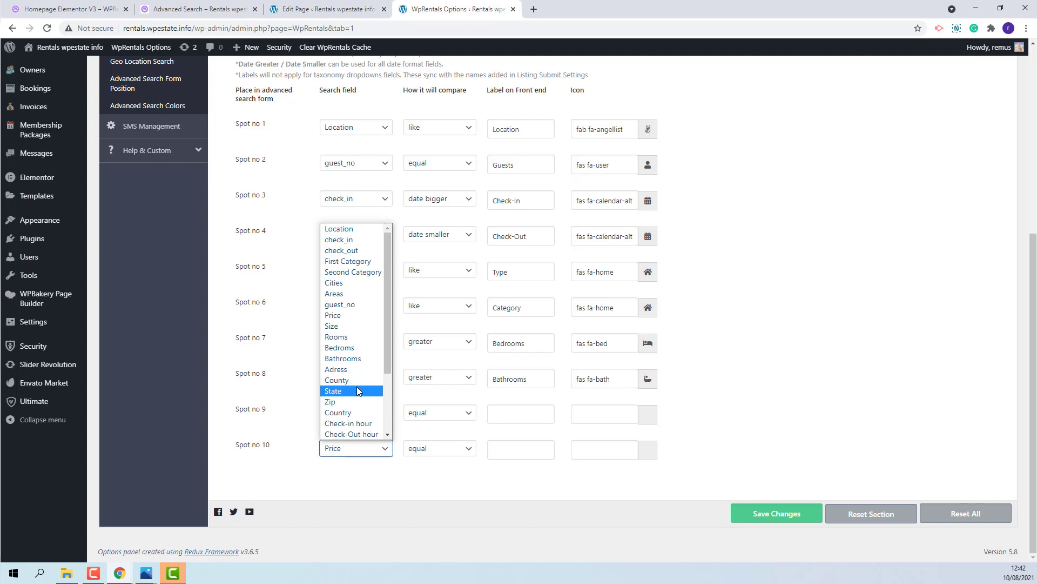
pyautogui.click(334, 390)
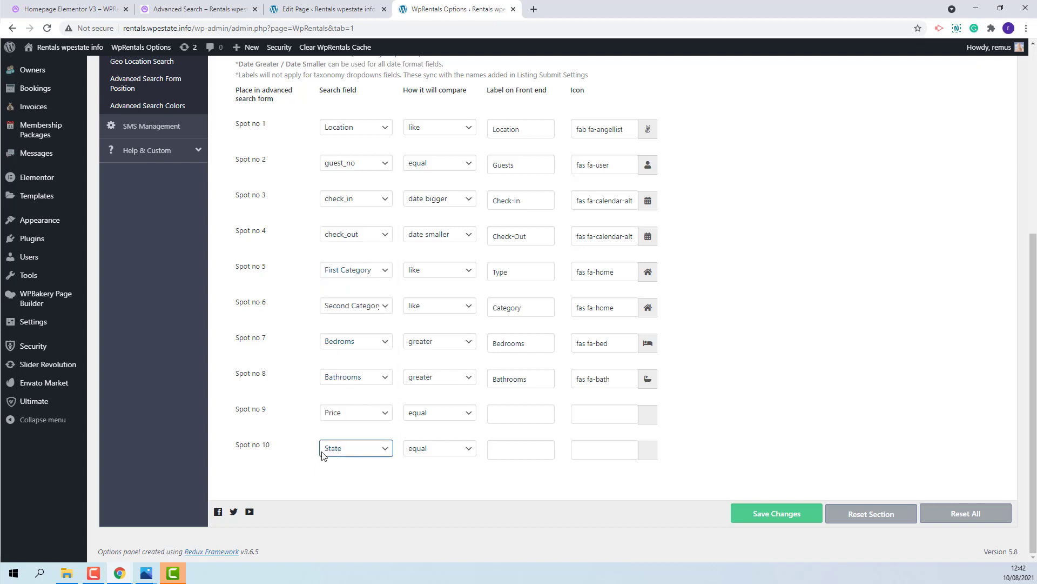
pyautogui.click(439, 448)
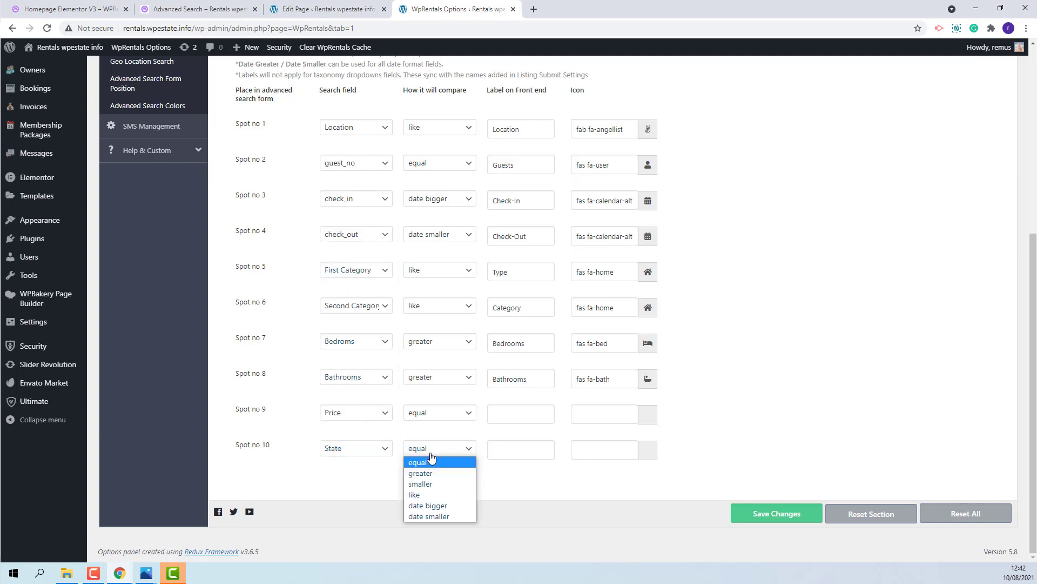
pyautogui.click(428, 495)
# Label spot 10 'State', give it the arrows icon, and save the form.
pyautogui.click(526, 452)
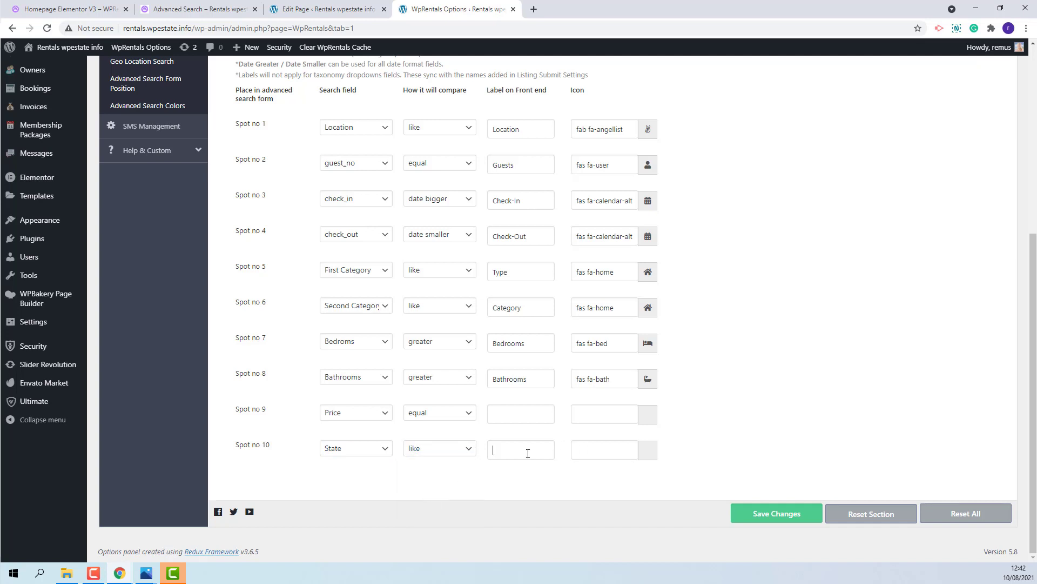
pyautogui.write('State')
pyautogui.click(650, 459)
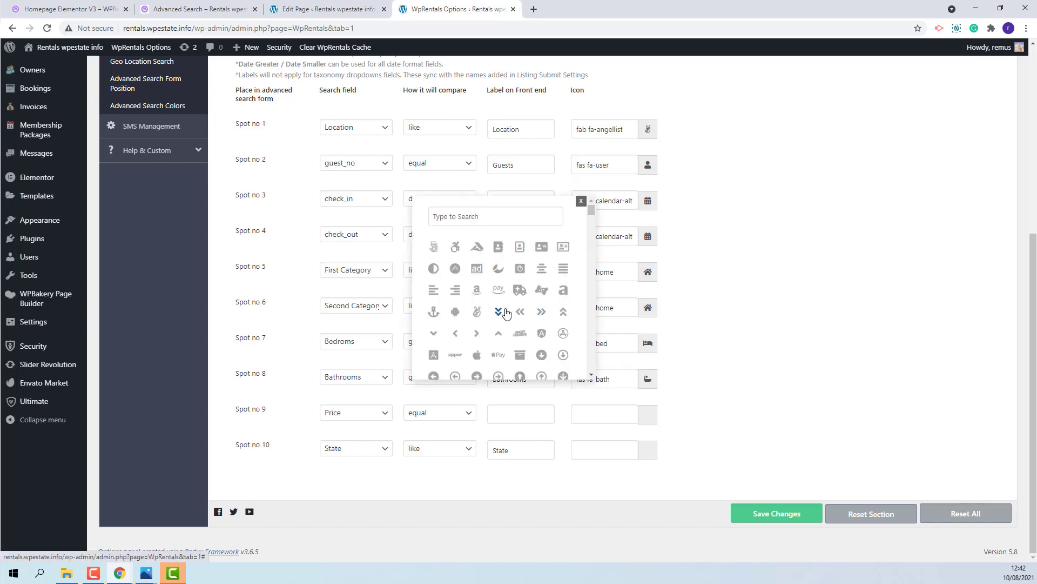
pyautogui.scroll(-3, 506, 312)
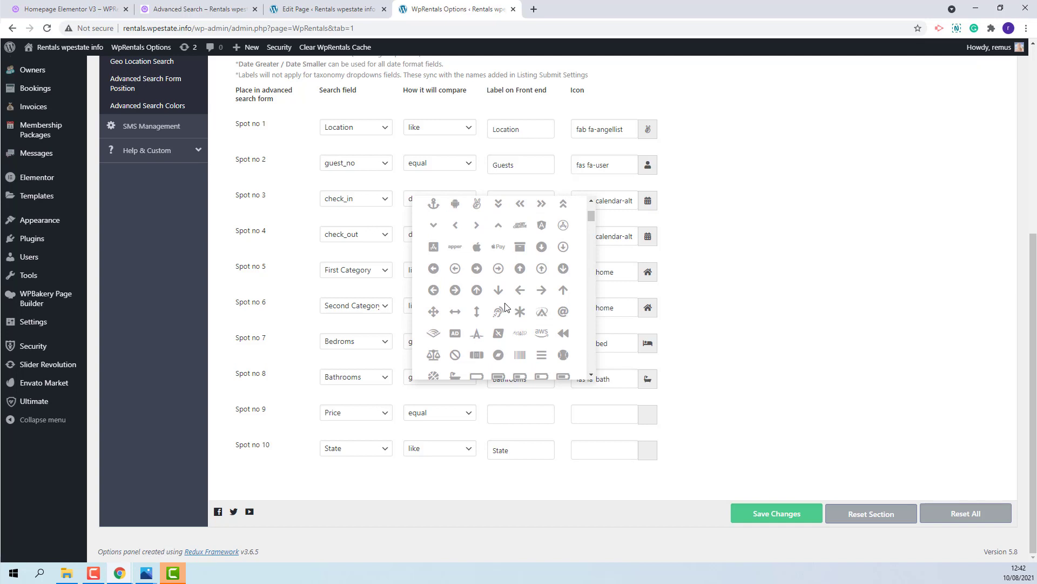
pyautogui.click(434, 312)
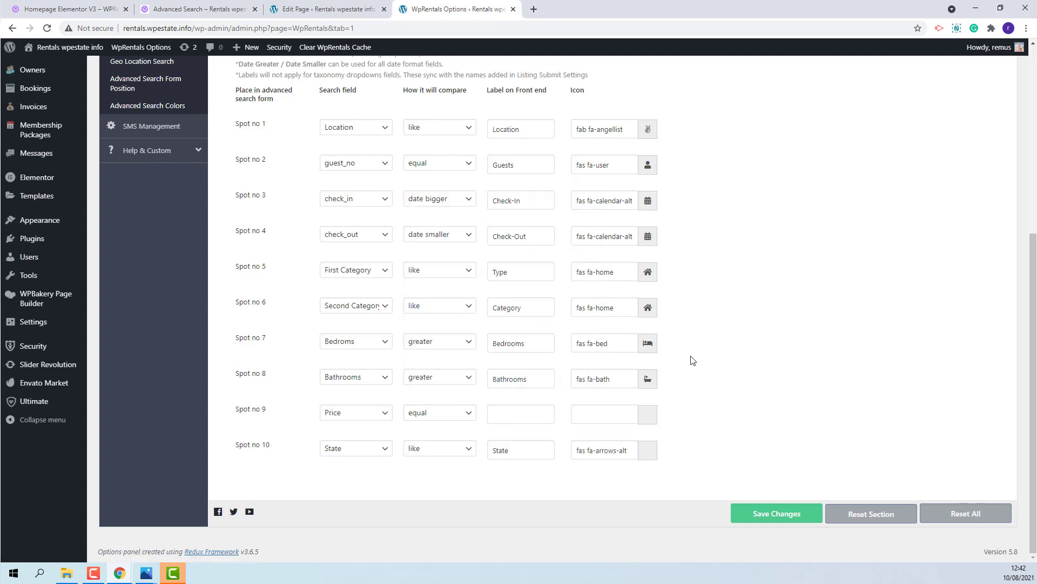
pyautogui.click(777, 513)
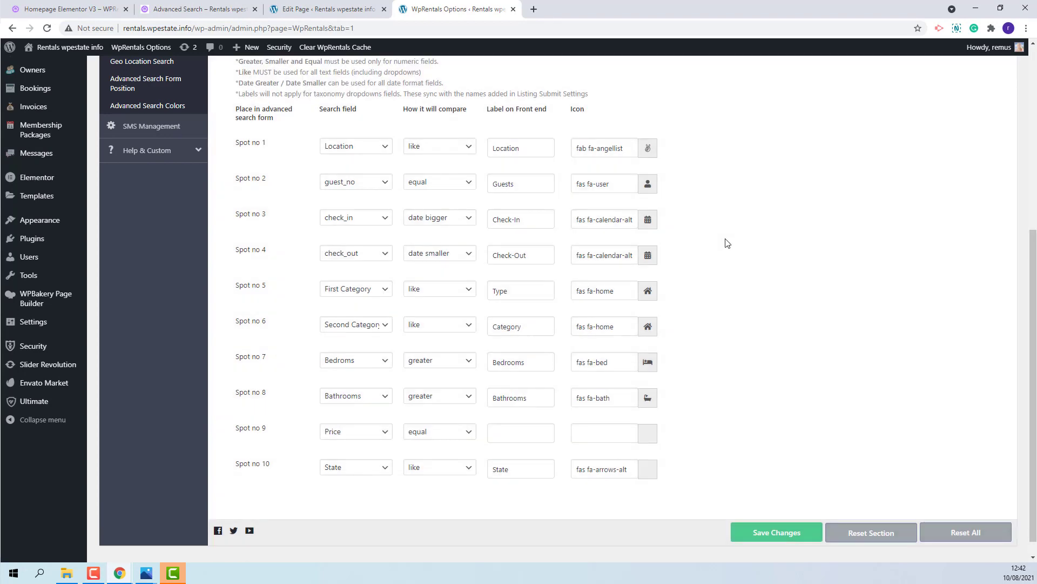
pyautogui.hotkey('ctrl', 'shift', 'Tab')
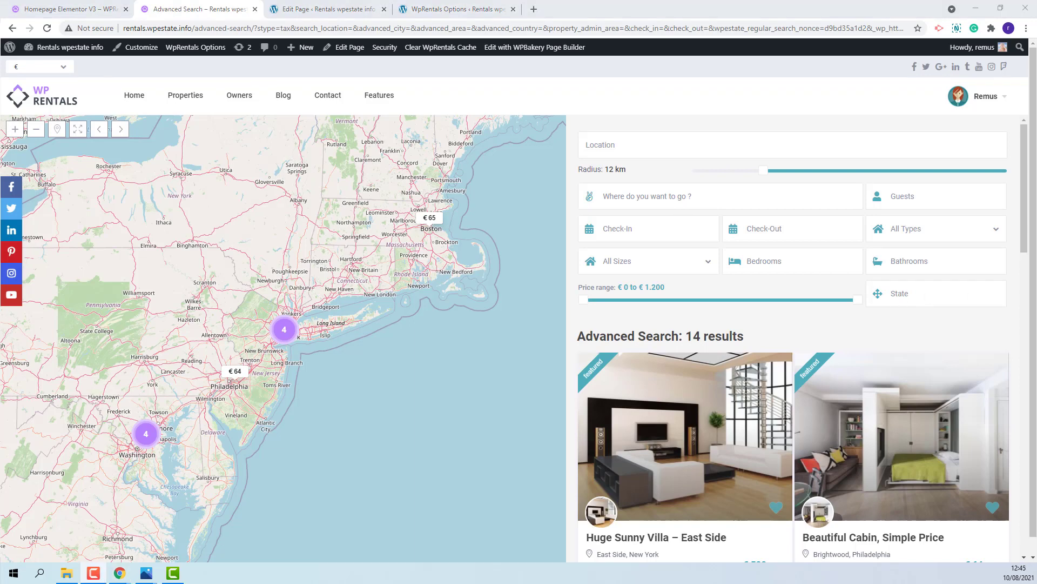
pyautogui.click(458, 9)
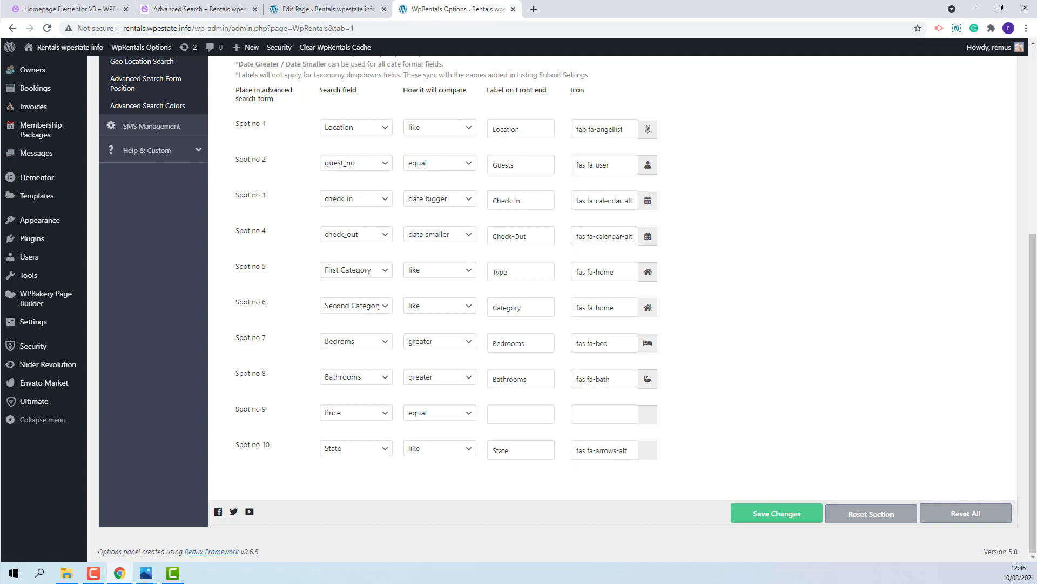
pyautogui.click(457, 165)
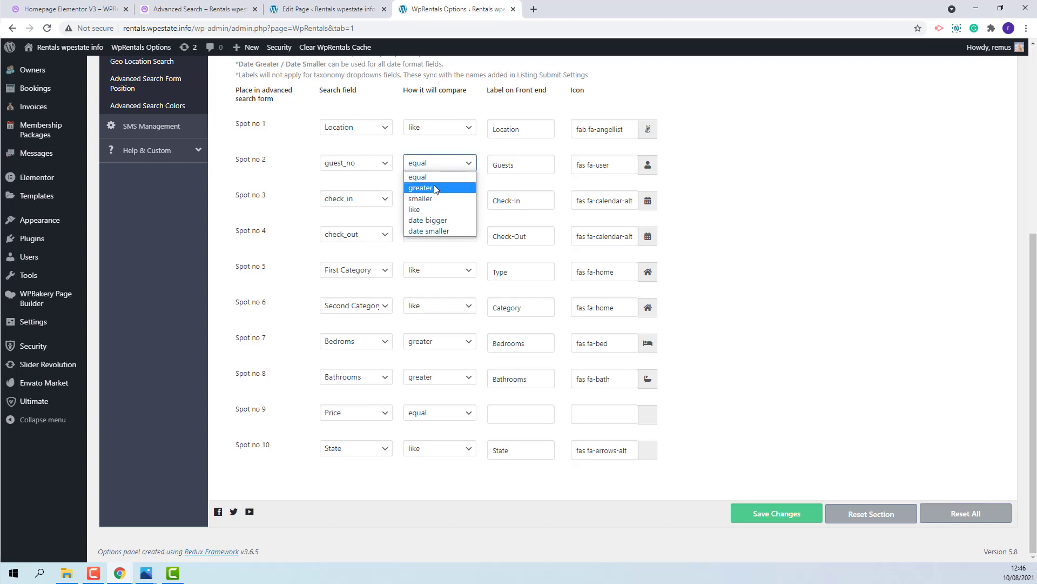
pyautogui.press('Escape')
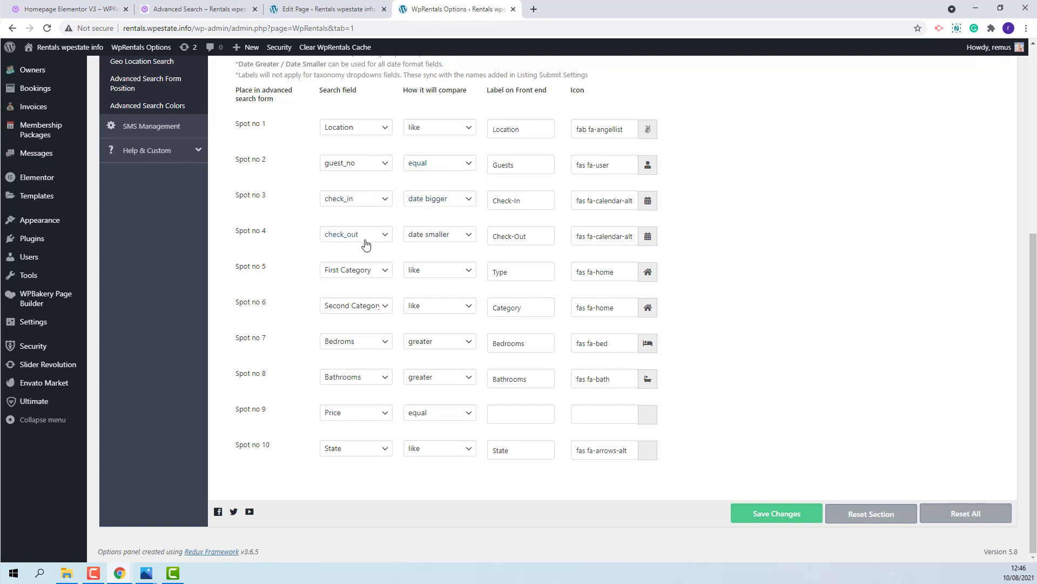
pyautogui.click(462, 203)
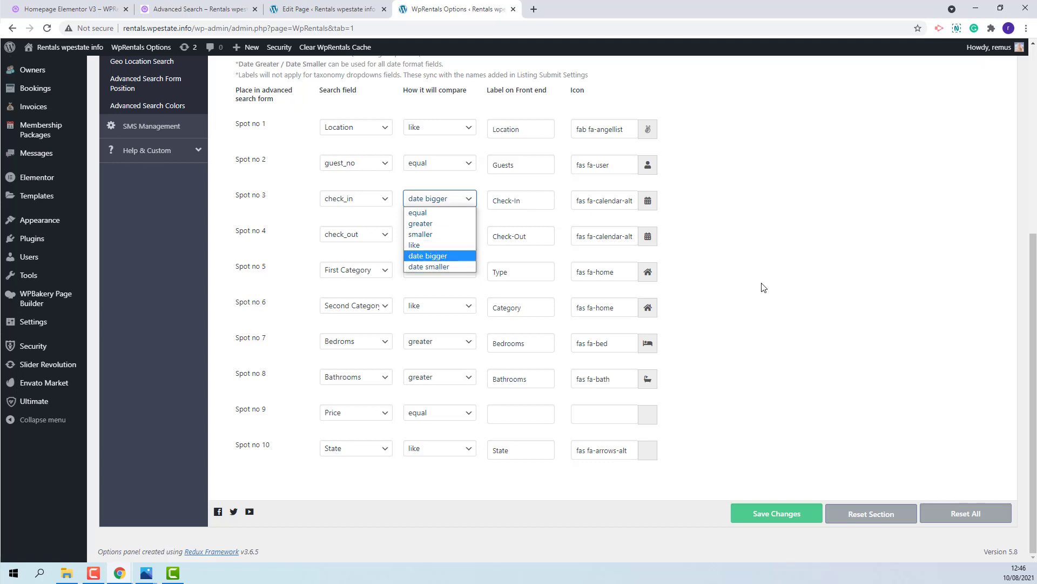
pyautogui.press('Escape')
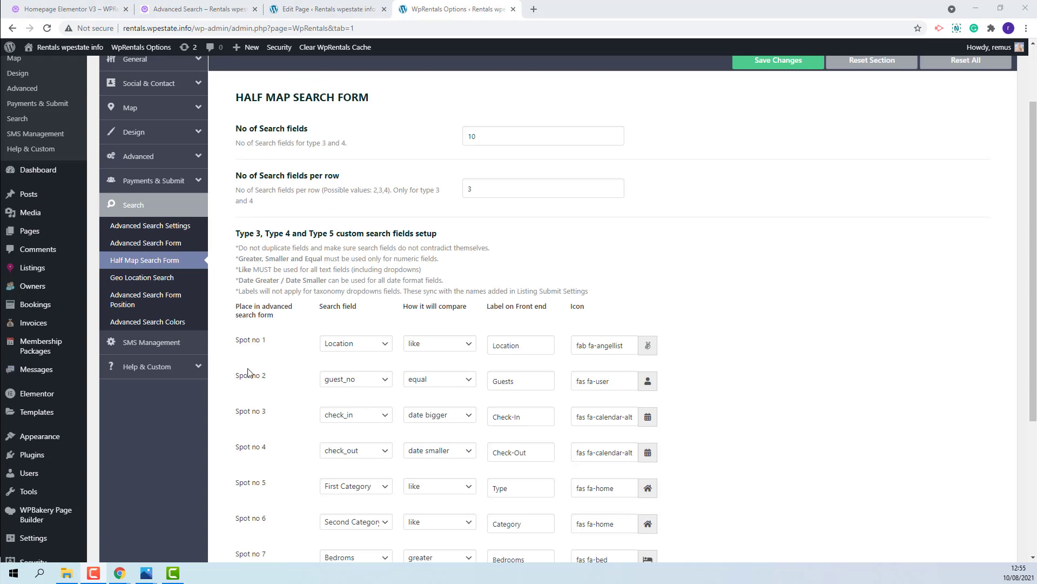
# Enable Amenities and Features with Air Conditioner, Bar / Restaurant, Elevator in Building, Essentials, then view the search page.
pyautogui.click(114, 247)
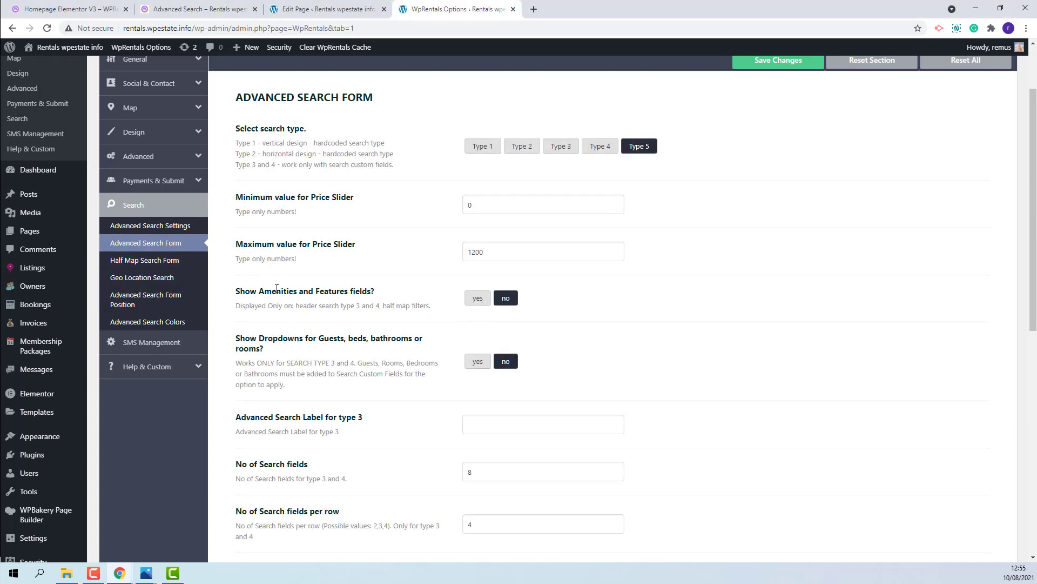
pyautogui.click(477, 298)
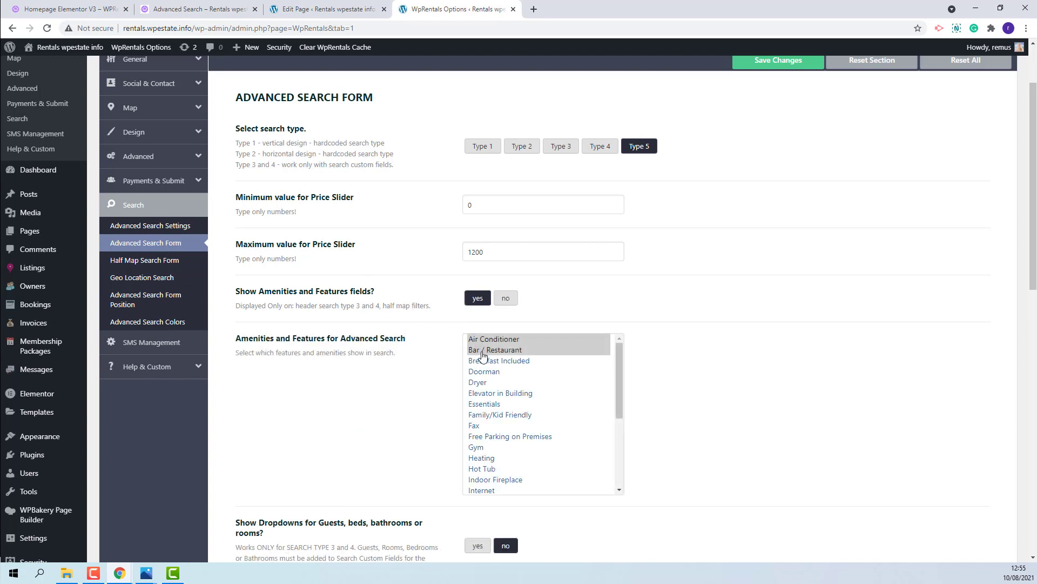
pyautogui.keyDown('ctrl'); pyautogui.click(479, 393); pyautogui.keyUp('ctrl')
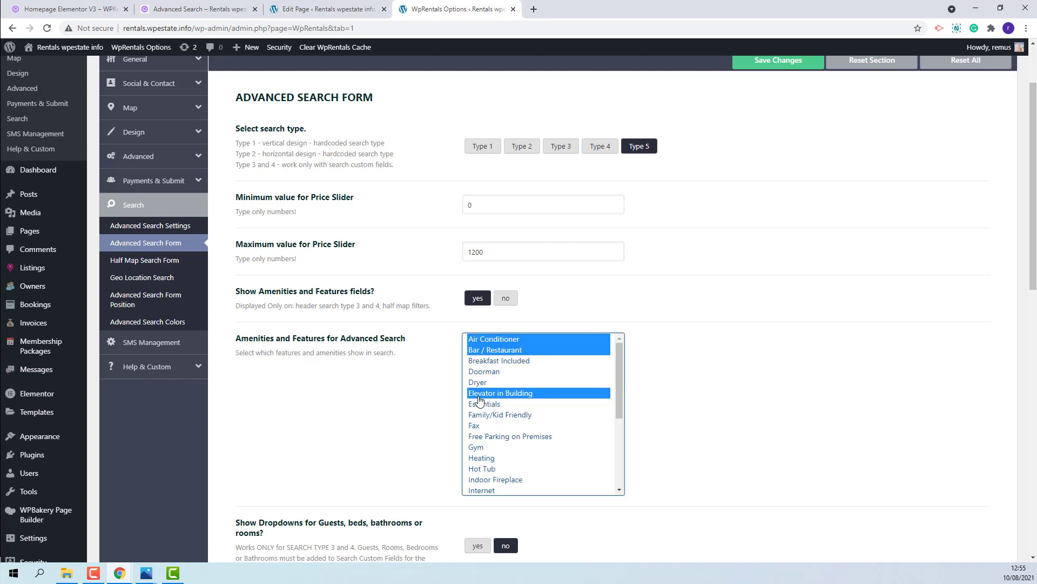
pyautogui.click(754, 78)
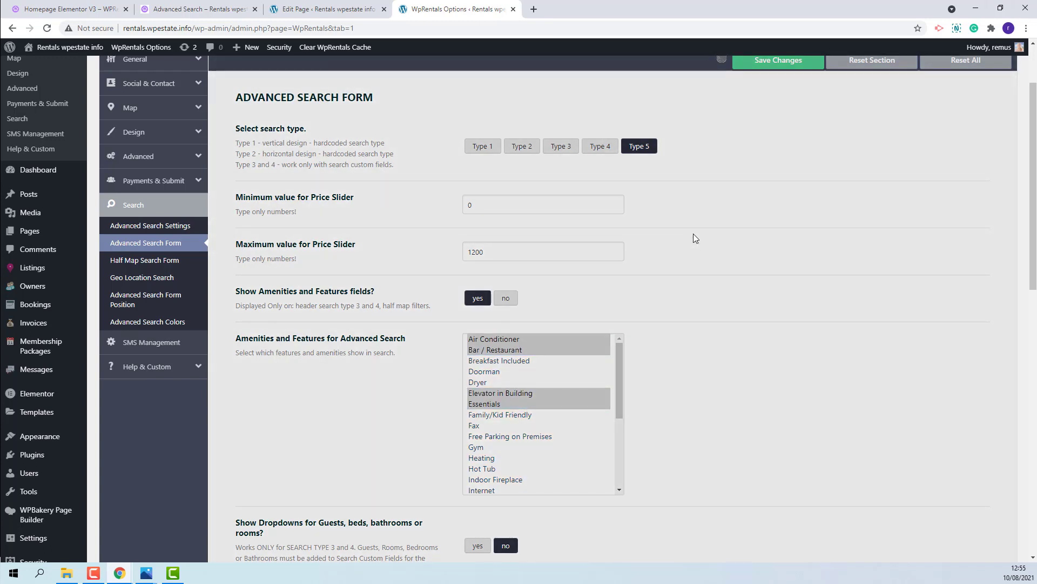
pyautogui.click(199, 9)
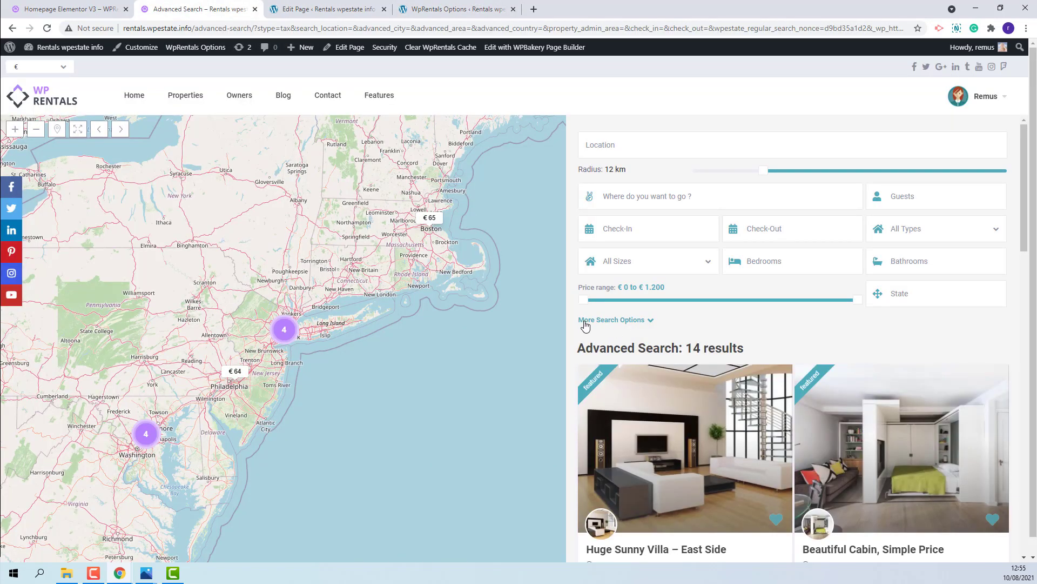
# Expand More Search Options to show the four amenity checkboxes.
pyautogui.click(608, 324)
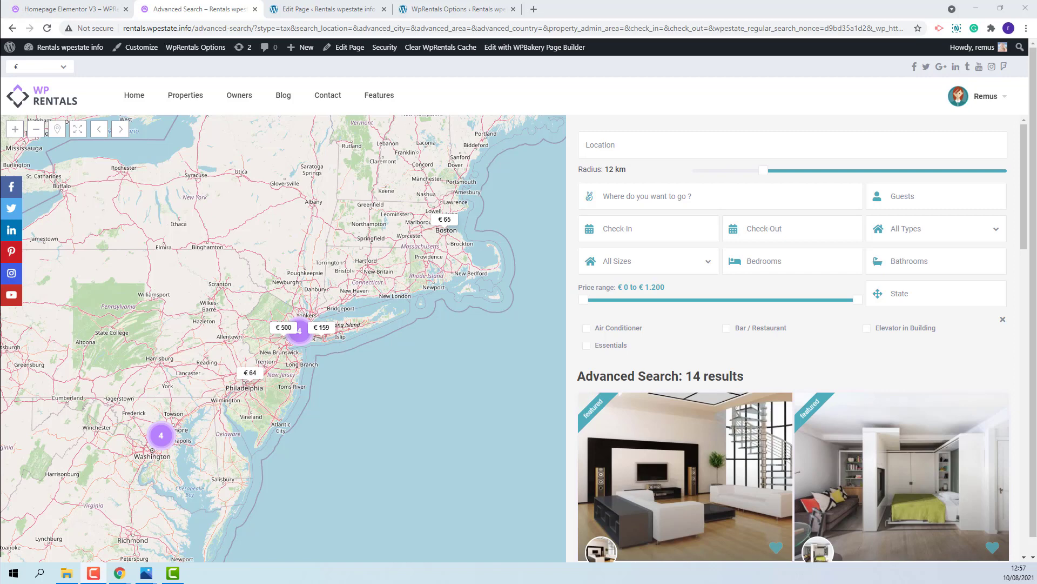
# Review Geo Location Search settings: 12 km initial radius, minimum 1, maximum 50.
pyautogui.click(458, 9)
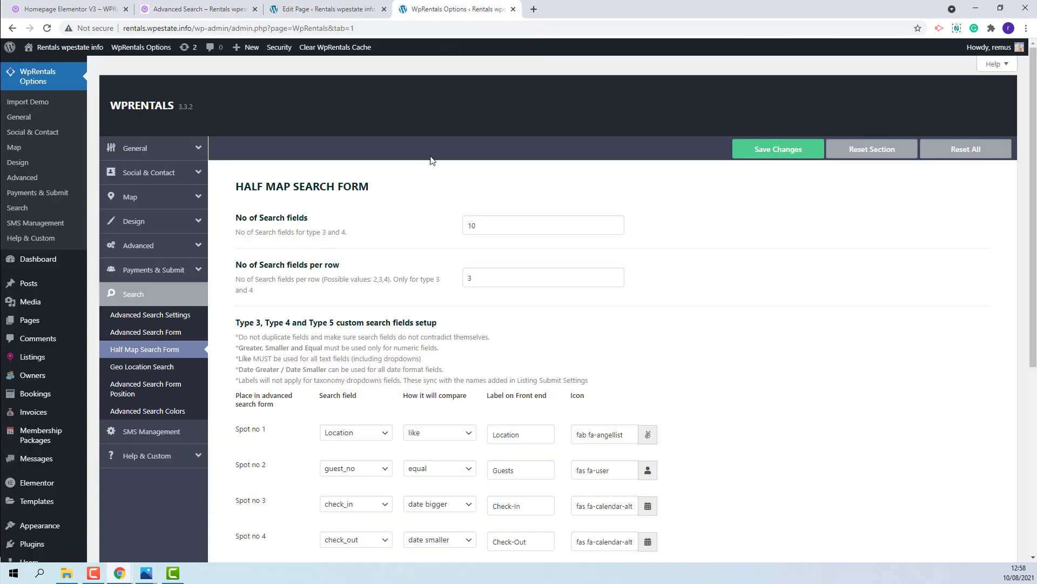
pyautogui.click(142, 367)
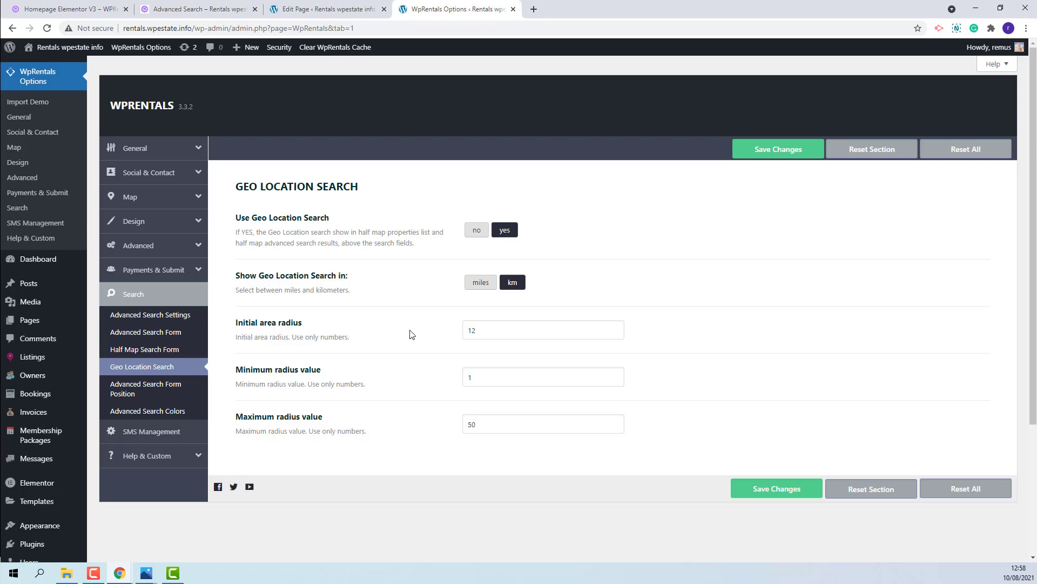
pyautogui.click(490, 331)
pyautogui.click(477, 380)
pyautogui.click(492, 424)
pyautogui.click(225, 10)
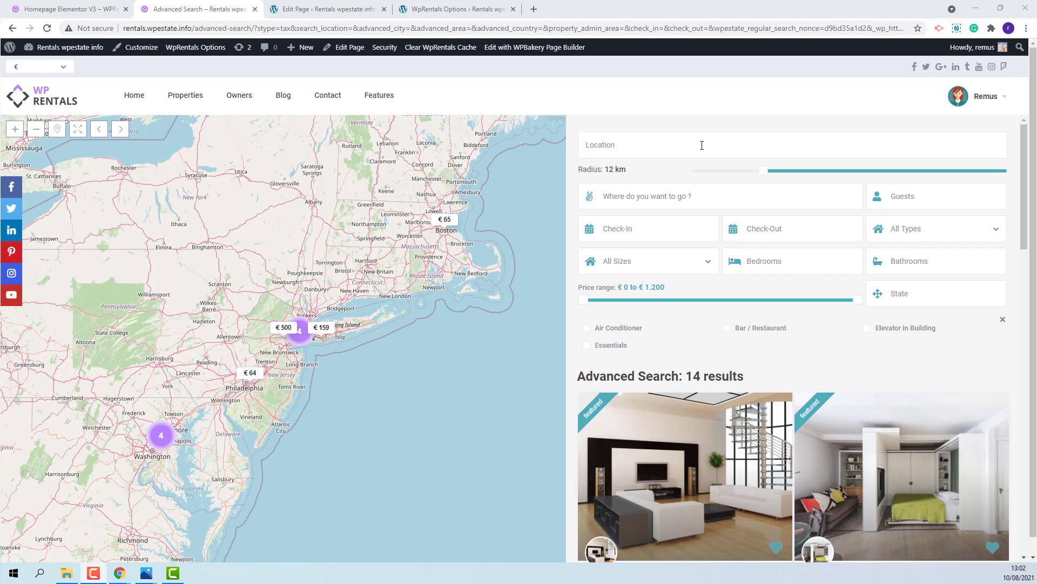
# Search around New York, United States with a 27 km radius, returning 4 results.
pyautogui.click(618, 144)
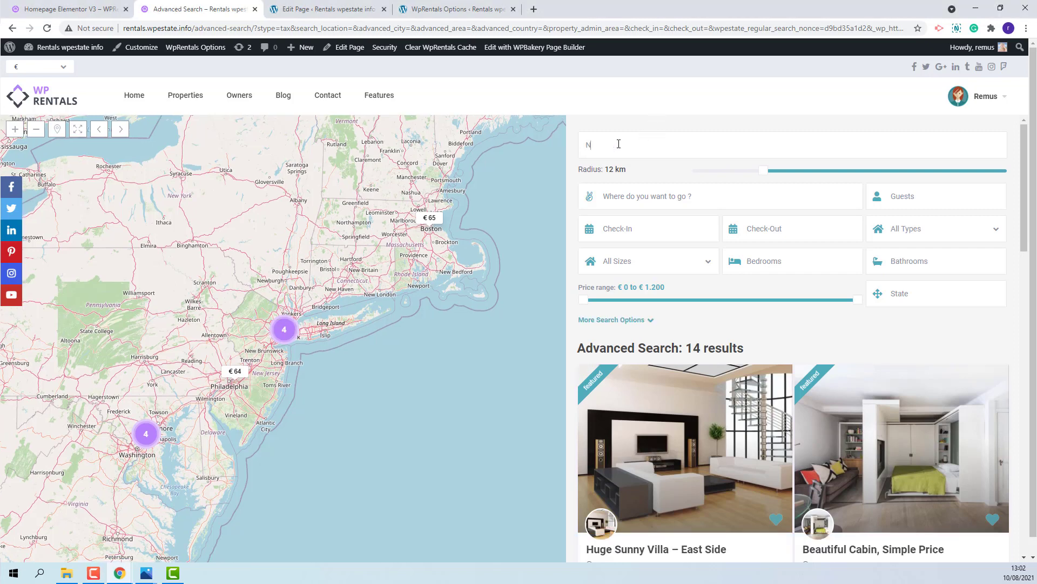
pyautogui.write('New Yo')
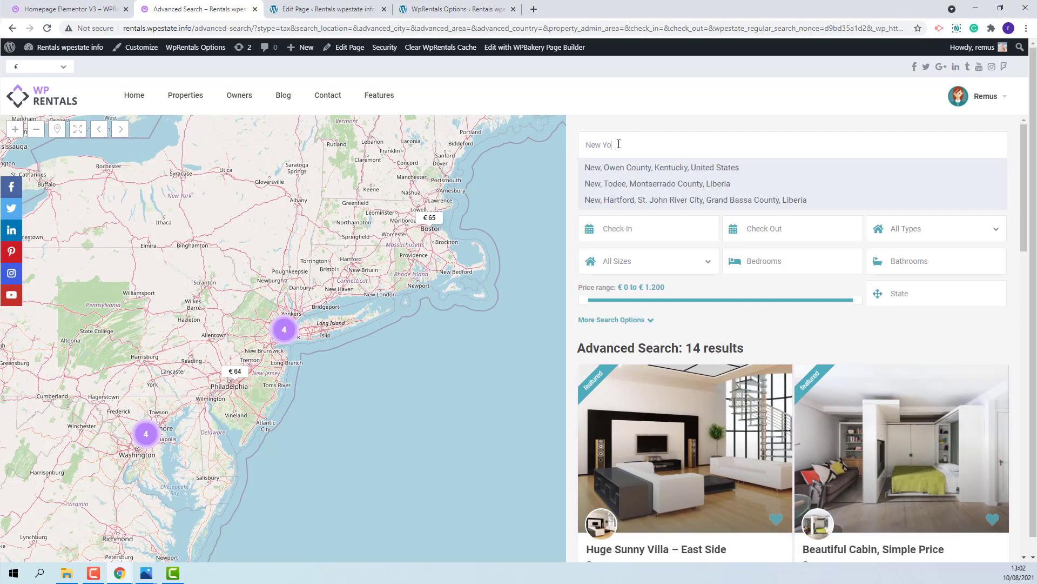
pyautogui.write('rk')
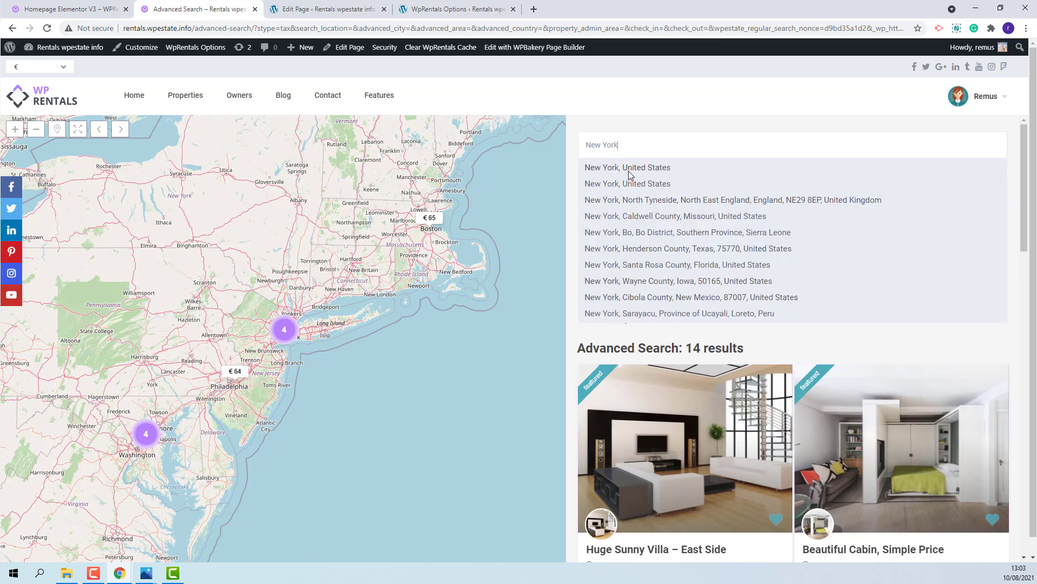
pyautogui.click(629, 168)
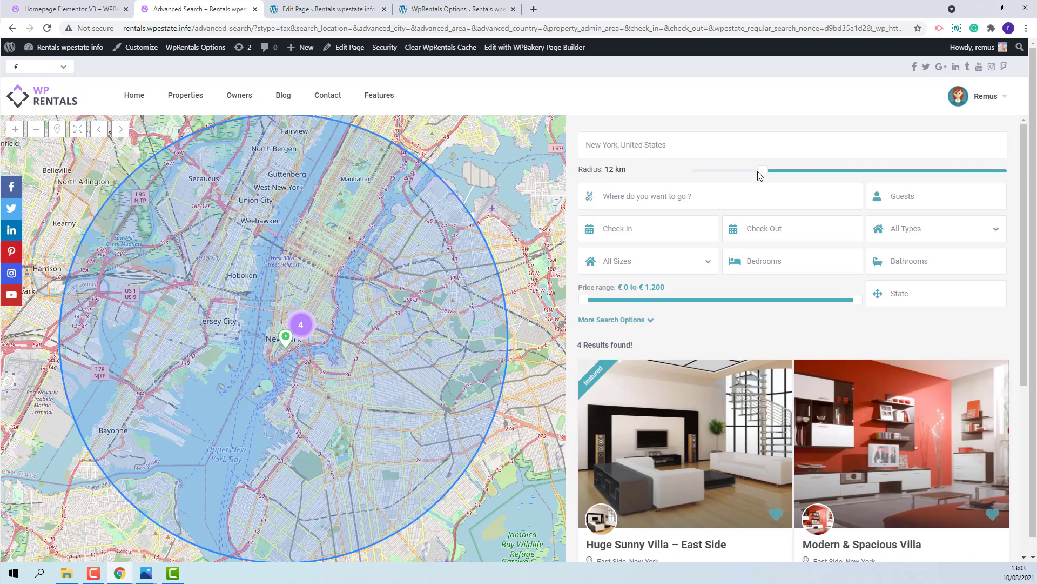
pyautogui.moveTo(764, 170); pyautogui.dragTo(819, 178)
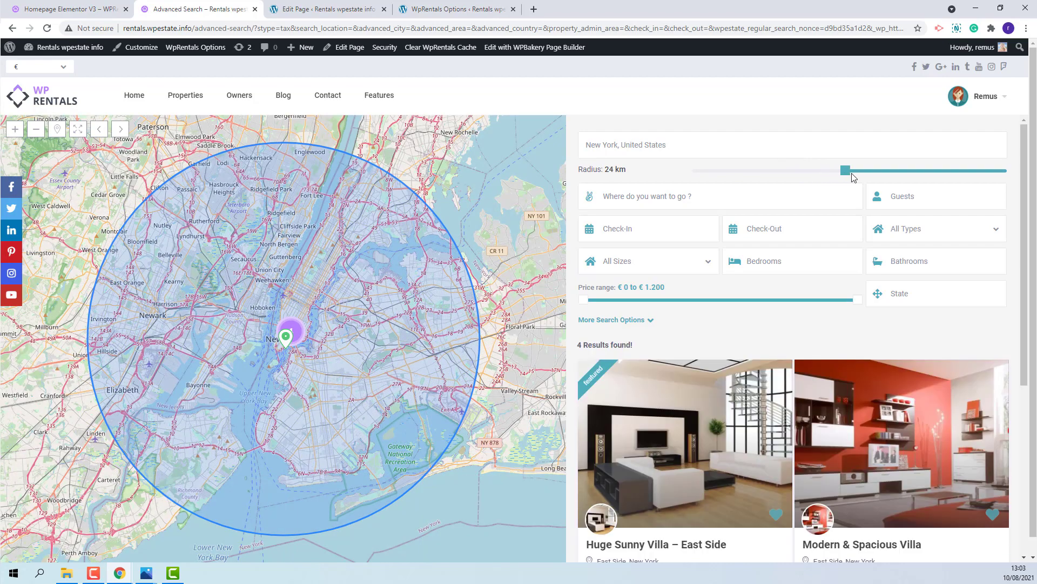
pyautogui.moveTo(846, 172); pyautogui.dragTo(860, 173)
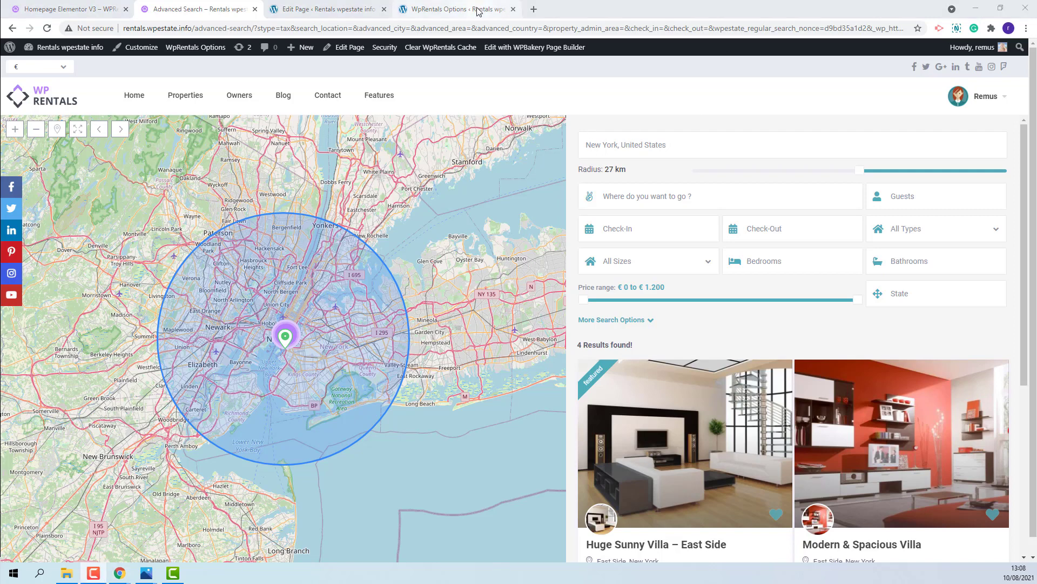
# Set Use Geo Location Search to no, save, and view the search page without location fields.
pyautogui.click(457, 9)
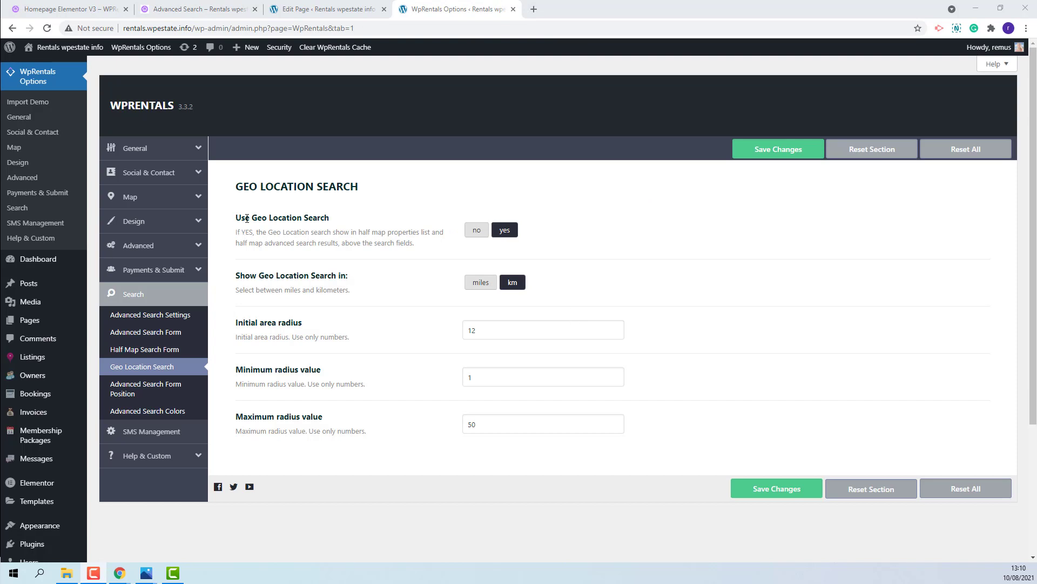
pyautogui.click(476, 231)
pyautogui.click(815, 149)
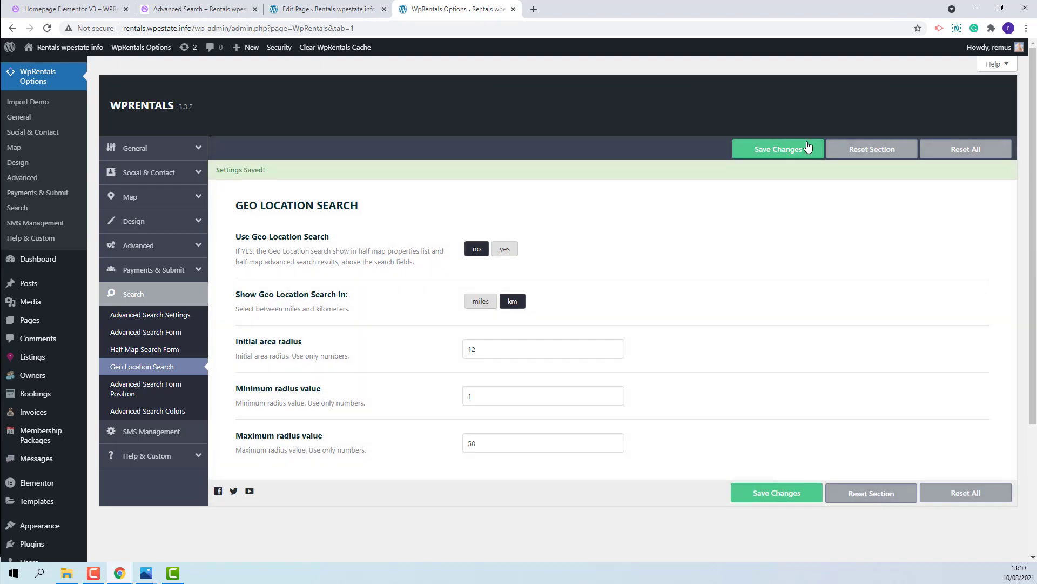
pyautogui.click(197, 9)
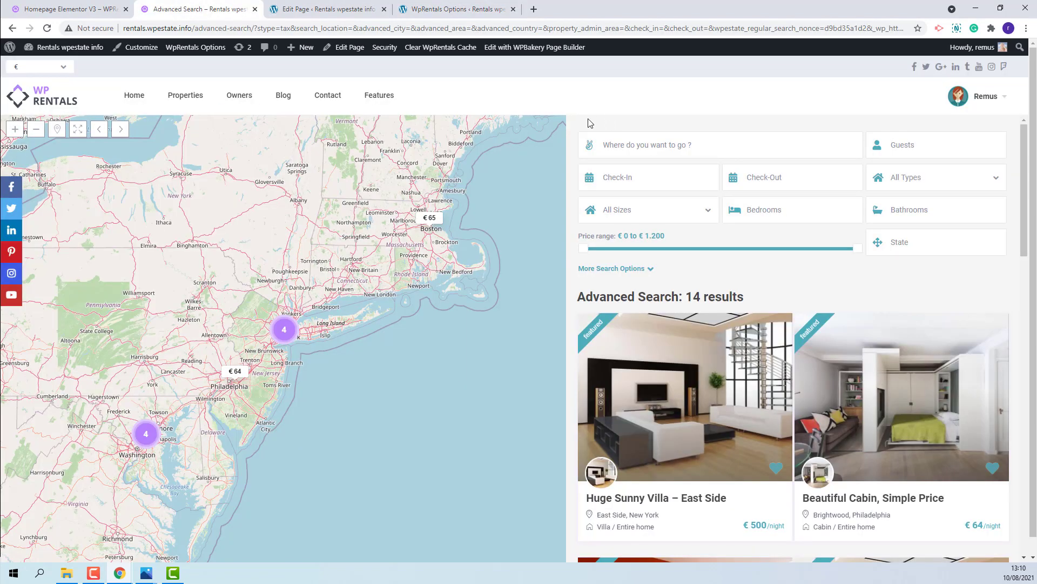